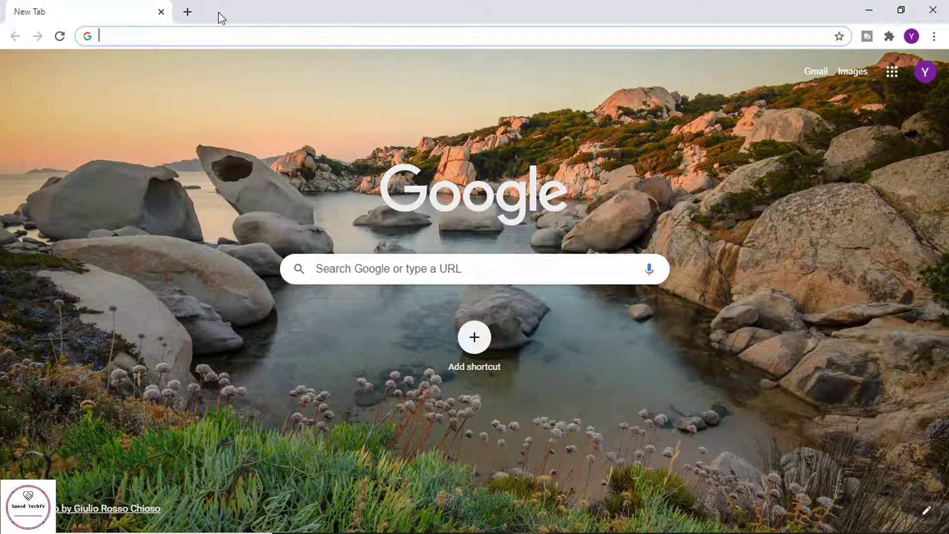
# Open the YouTube home page in a new tab.
pyautogui.click(187, 12)
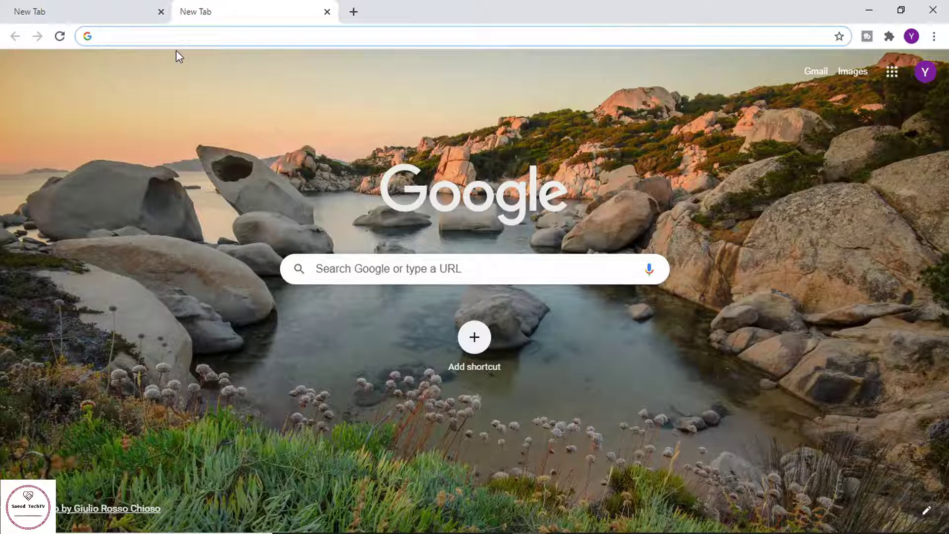
pyautogui.write('youtu')
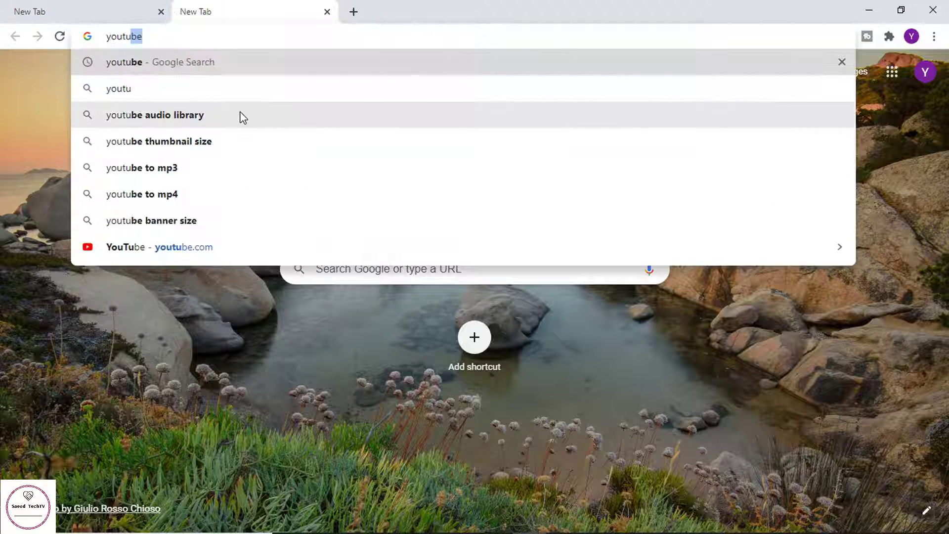
pyautogui.press('Return')
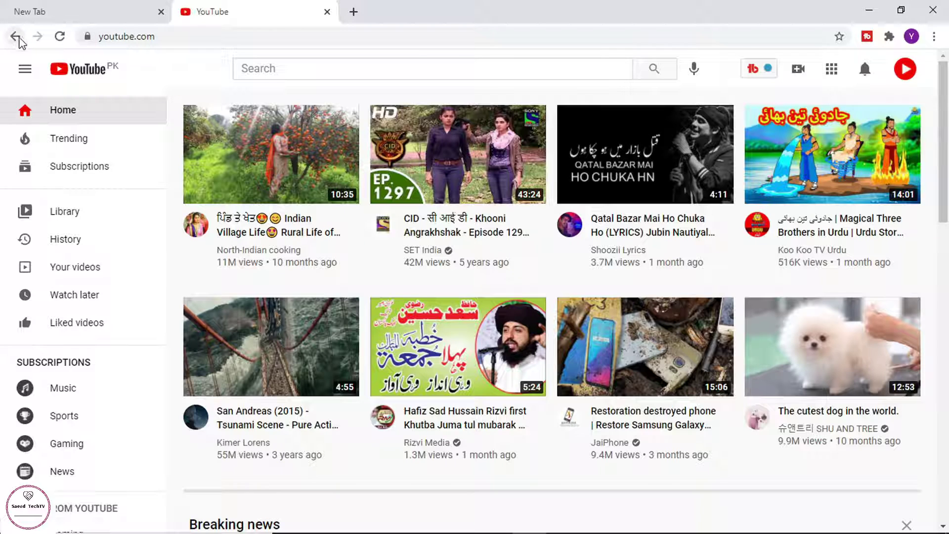
# Search for facebook in another new tab and open the Facebook log-in page from the results.
pyautogui.hotkey('ctrl', 't')
pyautogui.write('face')
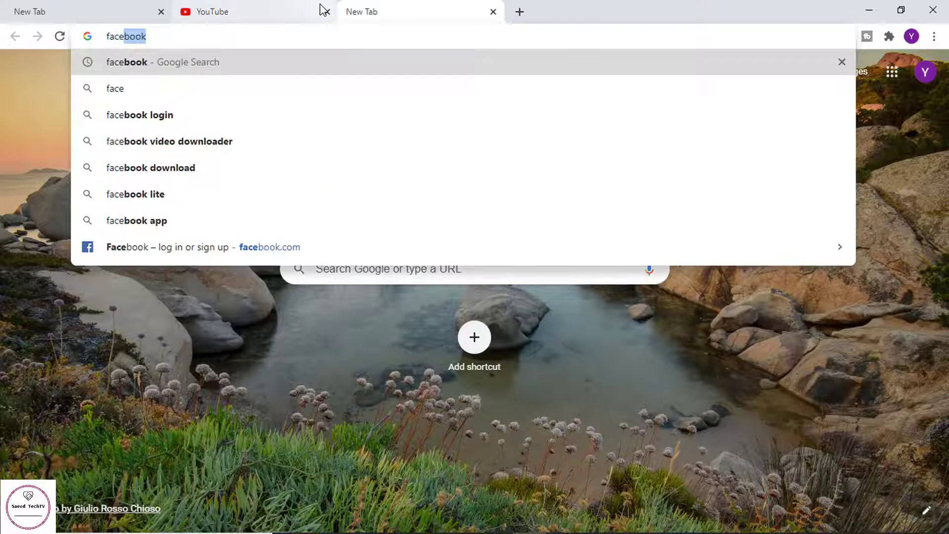
pyautogui.press('Return')
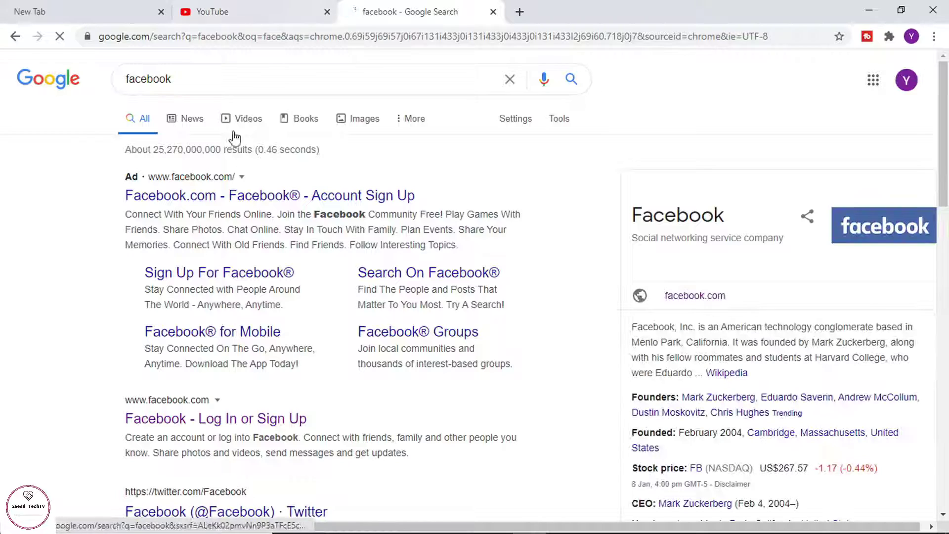
pyautogui.click(194, 420)
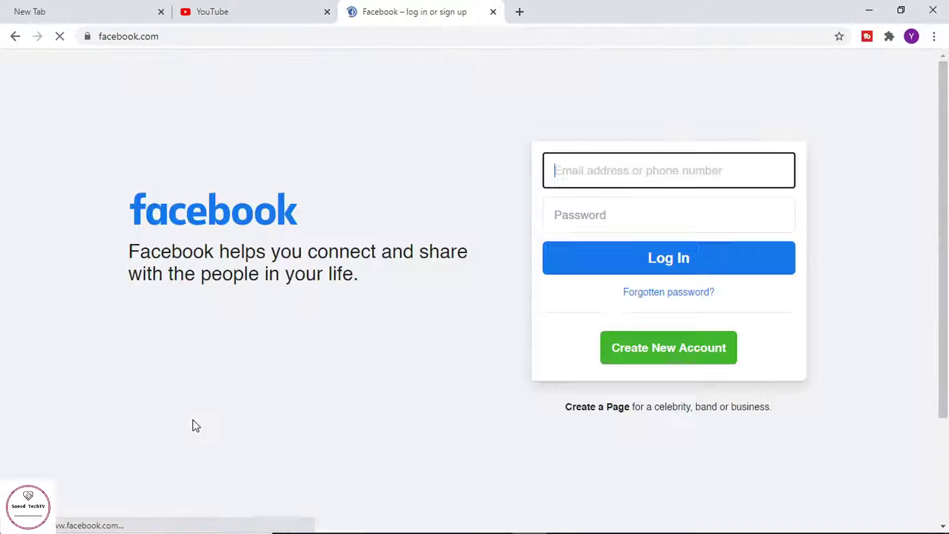
# Return to the empty new-tab page and start adding a shortcut with the name YouTube.
pyautogui.click(120, 13)
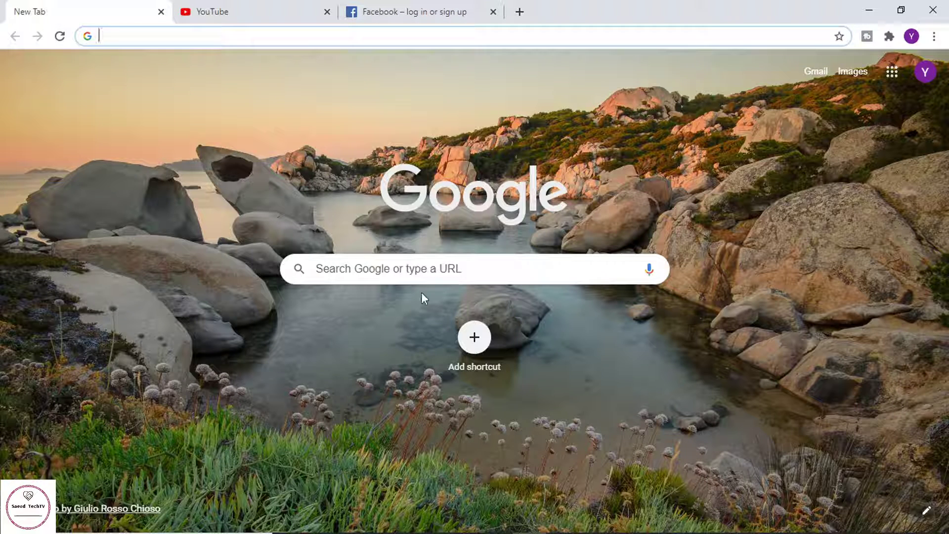
pyautogui.click(360, 338)
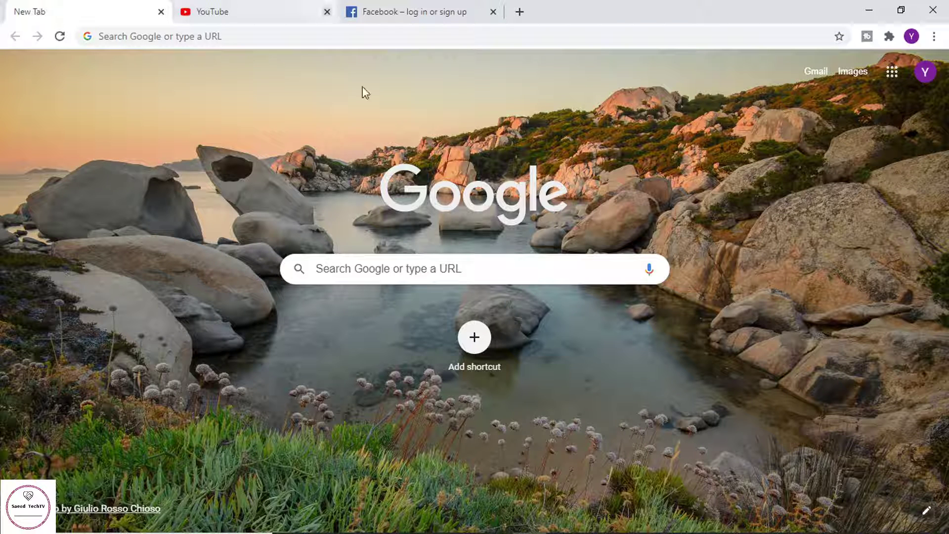
pyautogui.click(471, 341)
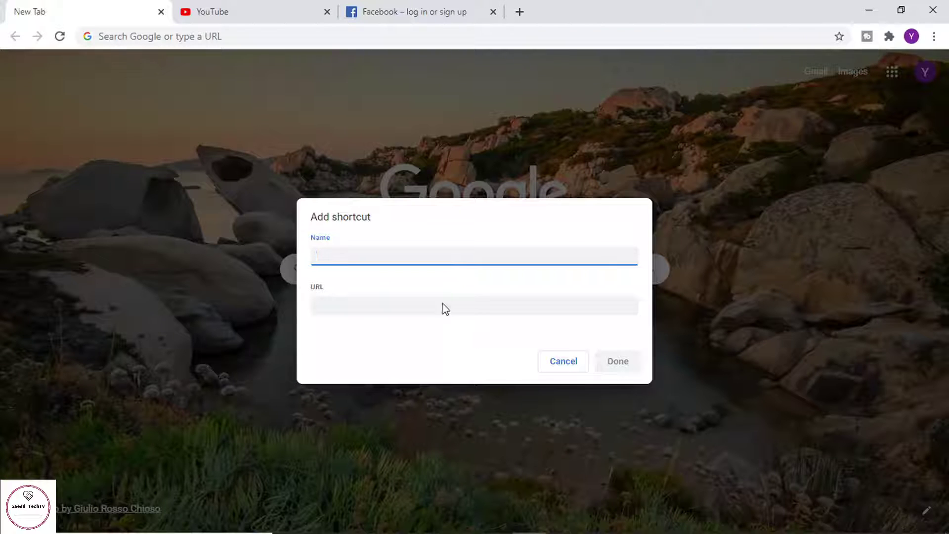
pyautogui.moveTo(312, 219); pyautogui.dragTo(371, 218)
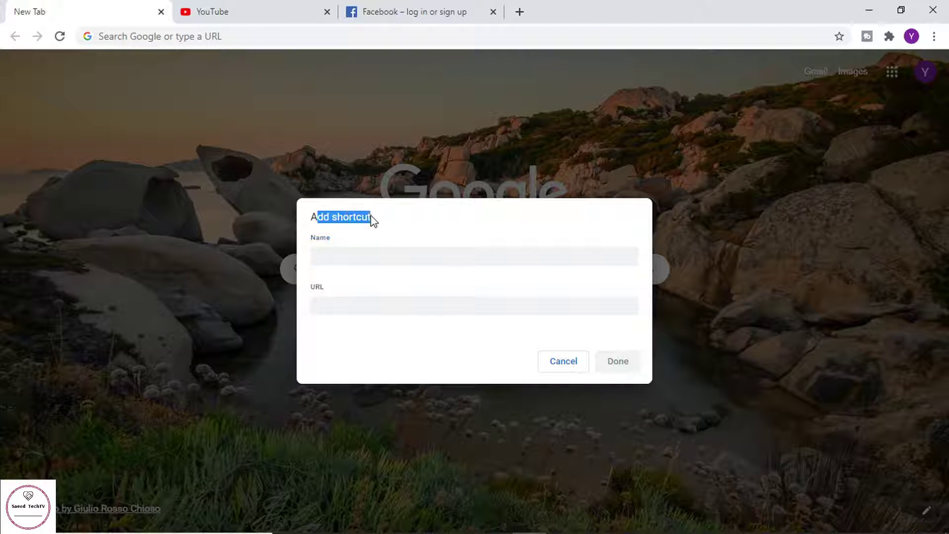
pyautogui.click(384, 223)
pyautogui.click(328, 254)
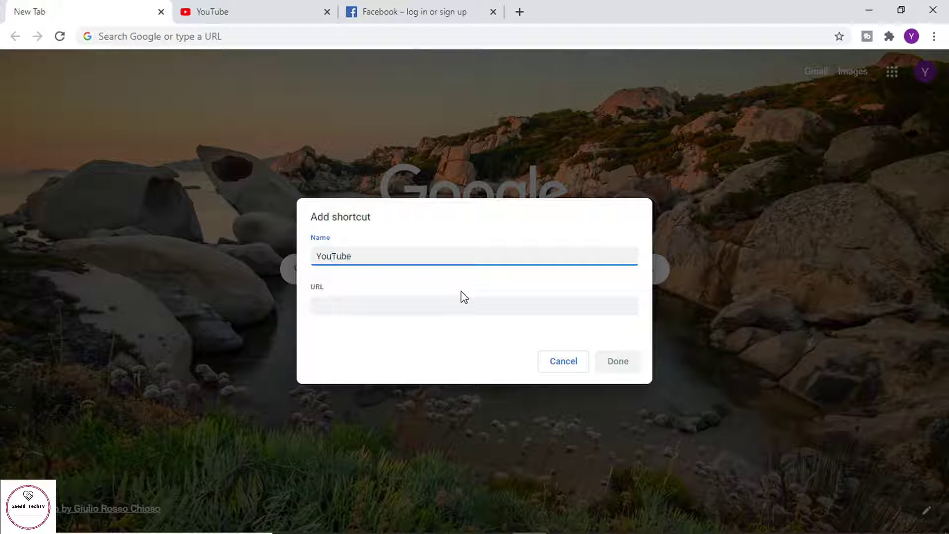
pyautogui.moveTo(307, 291); pyautogui.dragTo(335, 288)
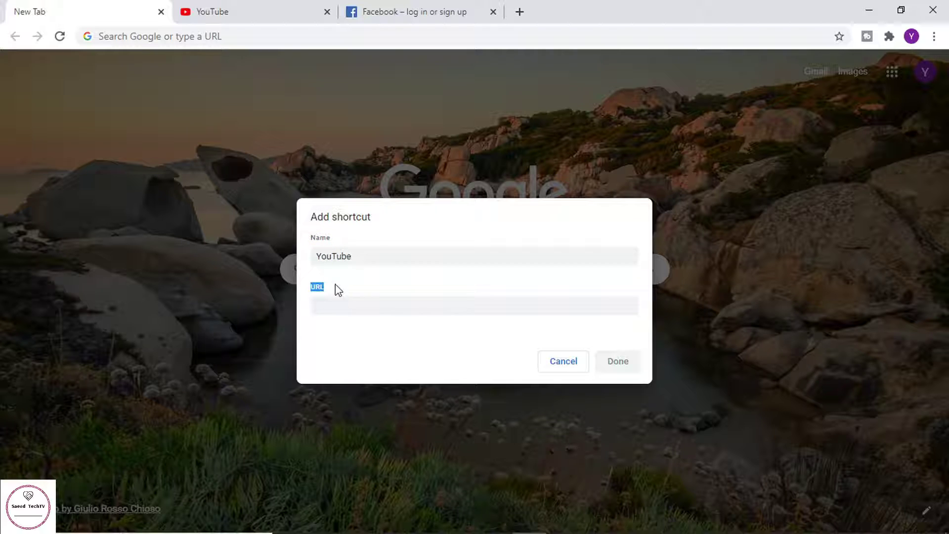
pyautogui.click(362, 305)
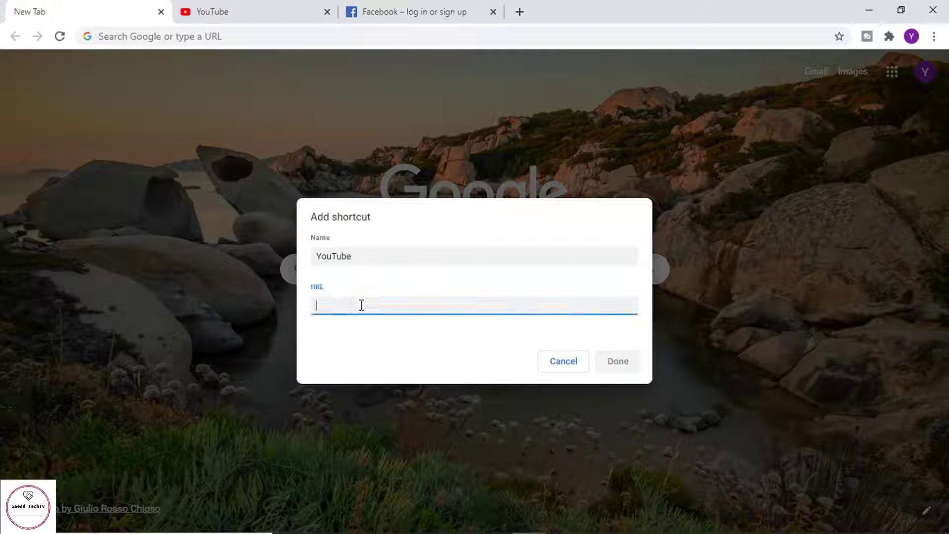
pyautogui.click(257, 6)
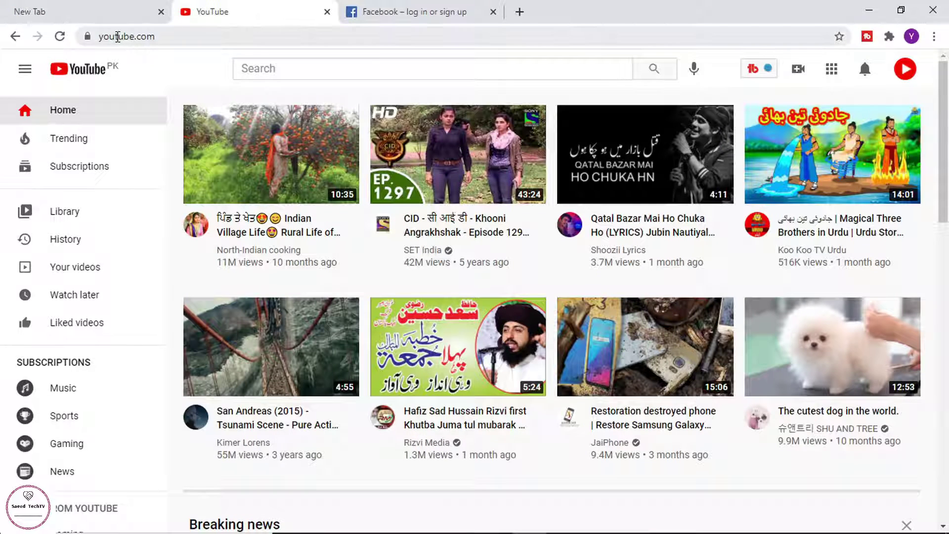
pyautogui.click(169, 36)
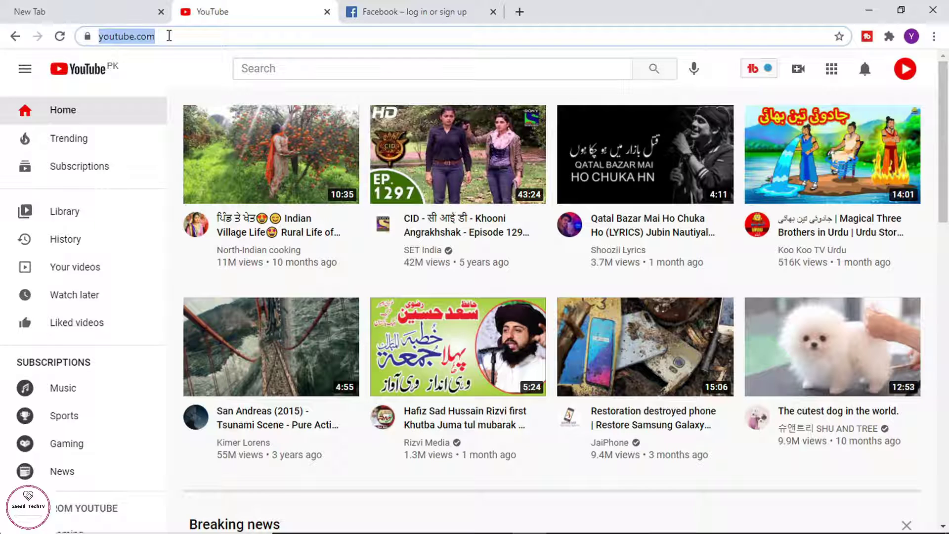
pyautogui.rightClick(169, 40)
pyautogui.click(203, 109)
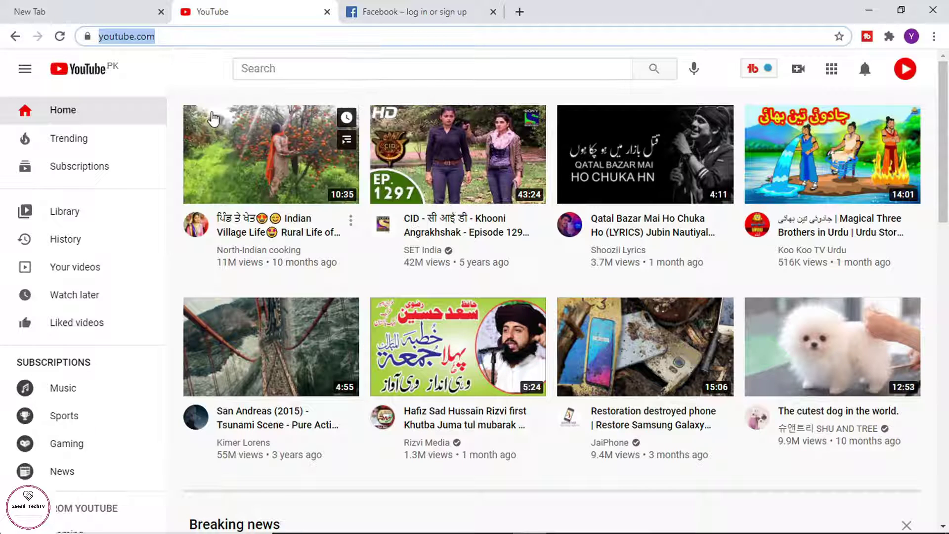
pyautogui.click(121, 6)
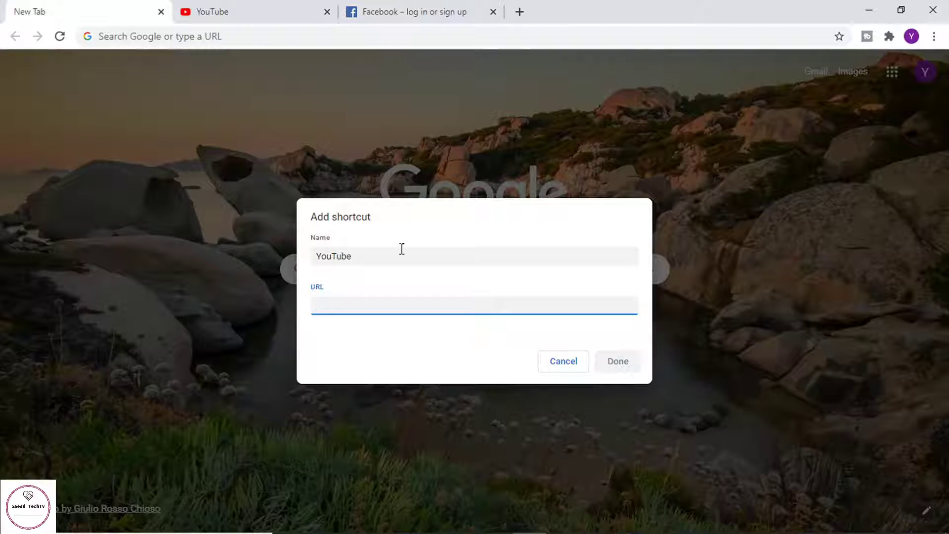
pyautogui.hotkey('ctrl', 'v')
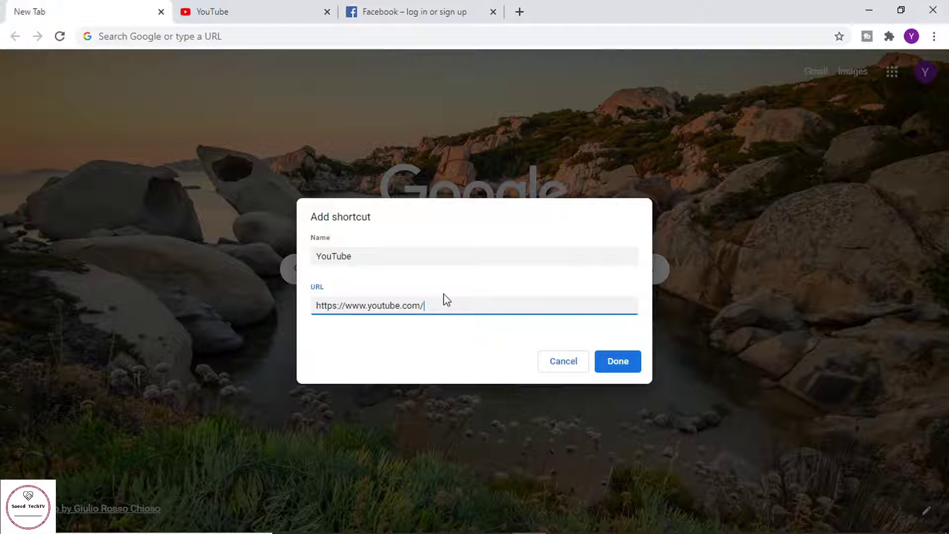
pyautogui.click(613, 366)
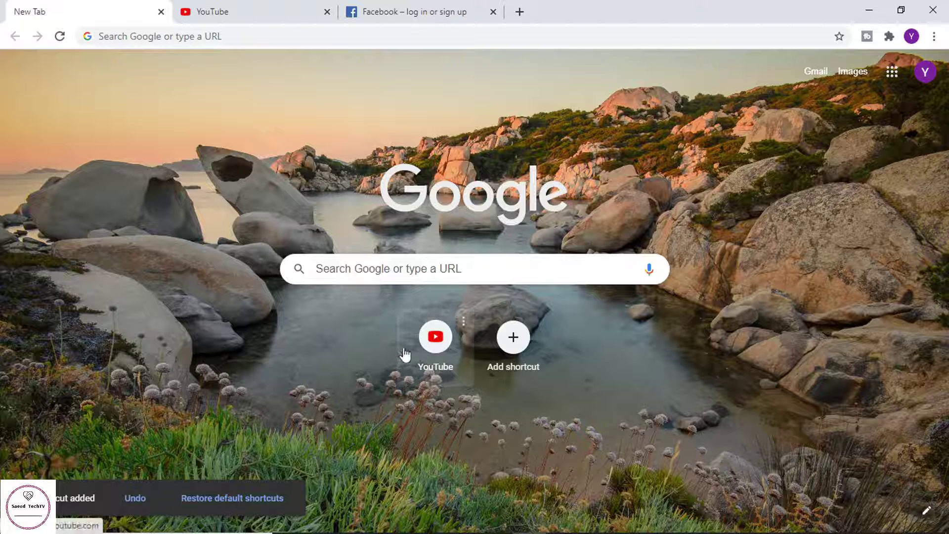
pyautogui.click(326, 12)
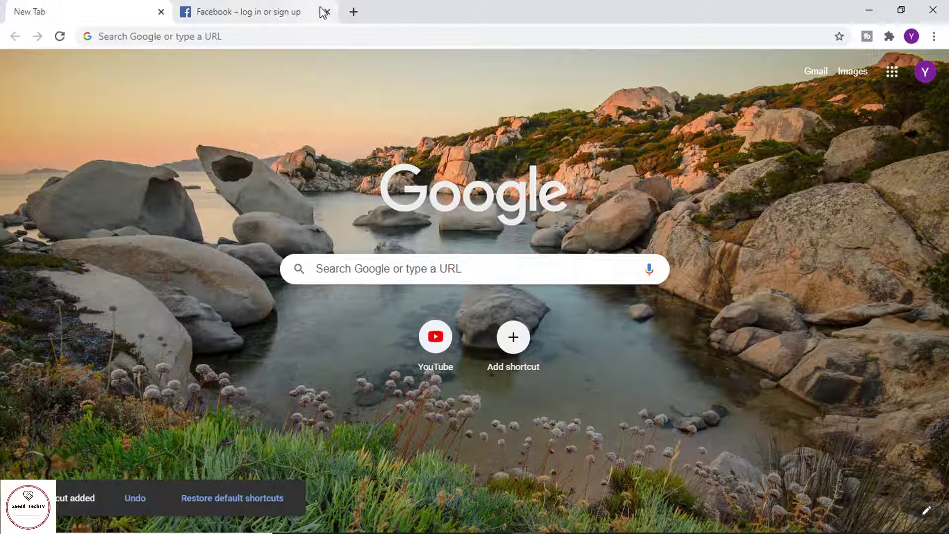
pyautogui.click(503, 374)
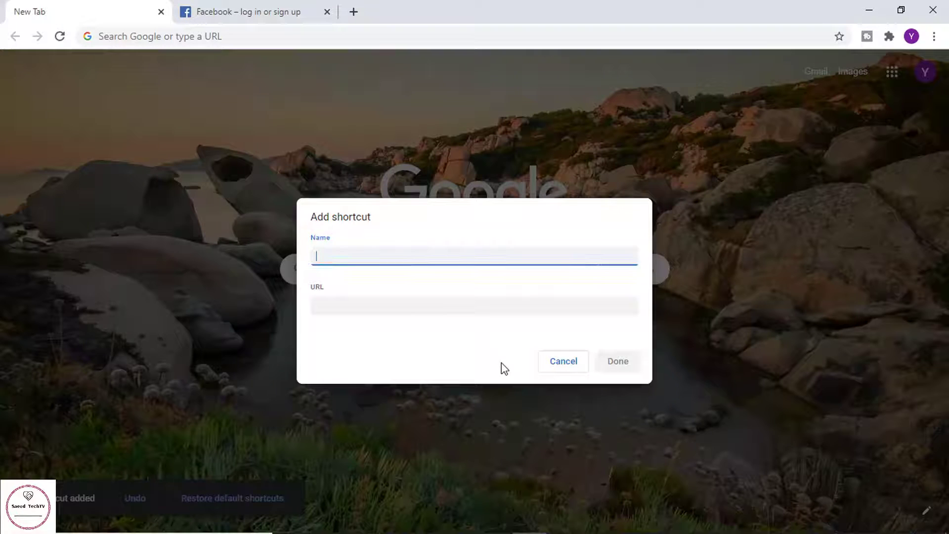
pyautogui.click(443, 309)
pyautogui.click(249, 14)
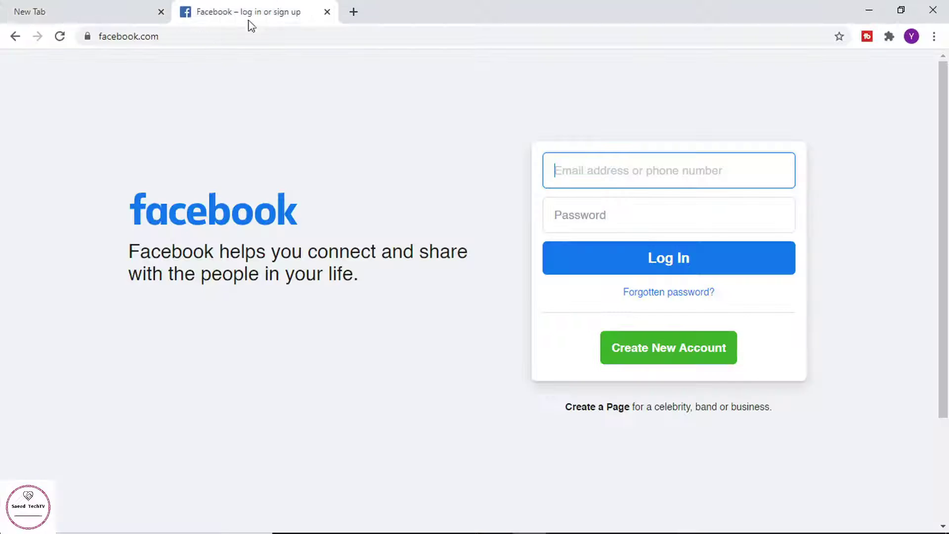
pyautogui.click(155, 40)
pyautogui.rightClick(155, 40)
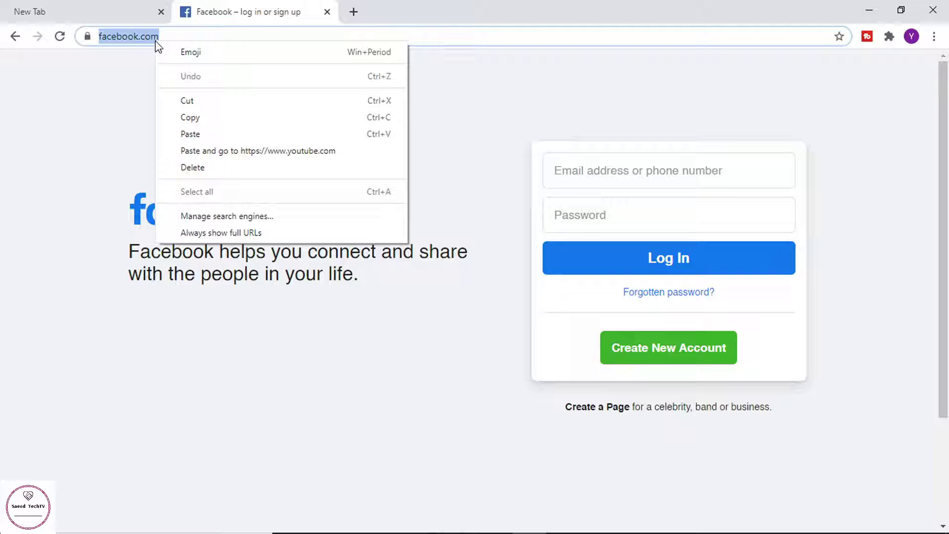
pyautogui.click(201, 113)
pyautogui.click(105, 7)
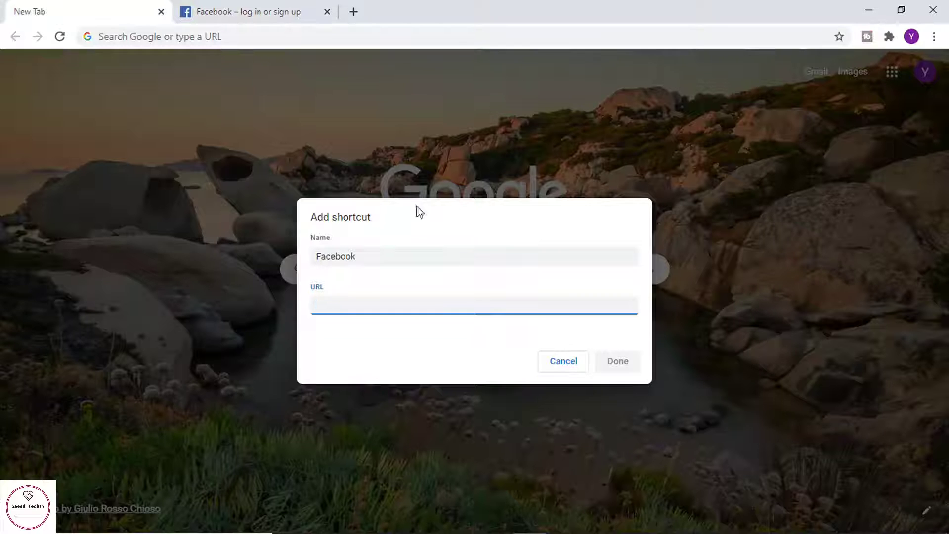
pyautogui.hotkey('ctrl', 'v')
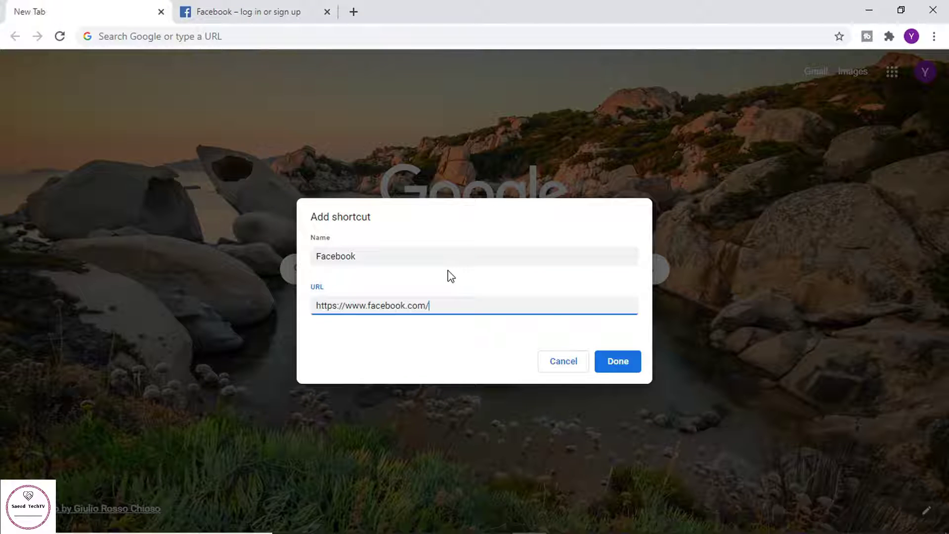
pyautogui.click(603, 360)
pyautogui.click(327, 11)
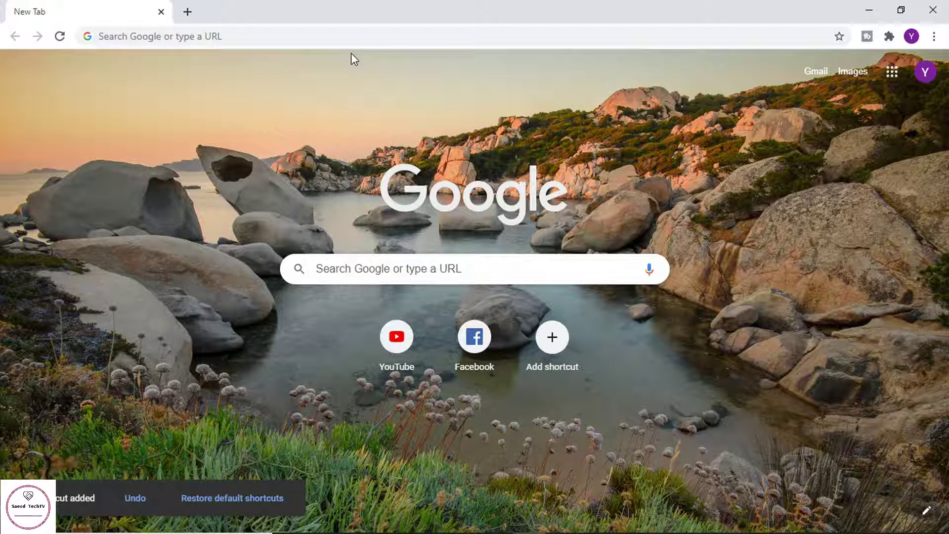
# Test the YouTube and Facebook shortcuts, opening Facebook in its own tab, and return to the new-tab page.
pyautogui.click(396, 337)
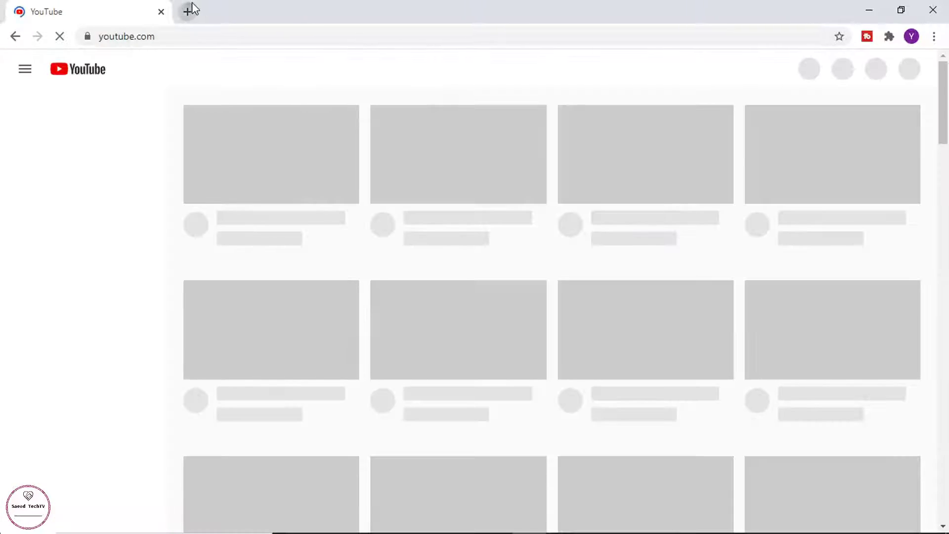
pyautogui.click(187, 12)
pyautogui.click(476, 366)
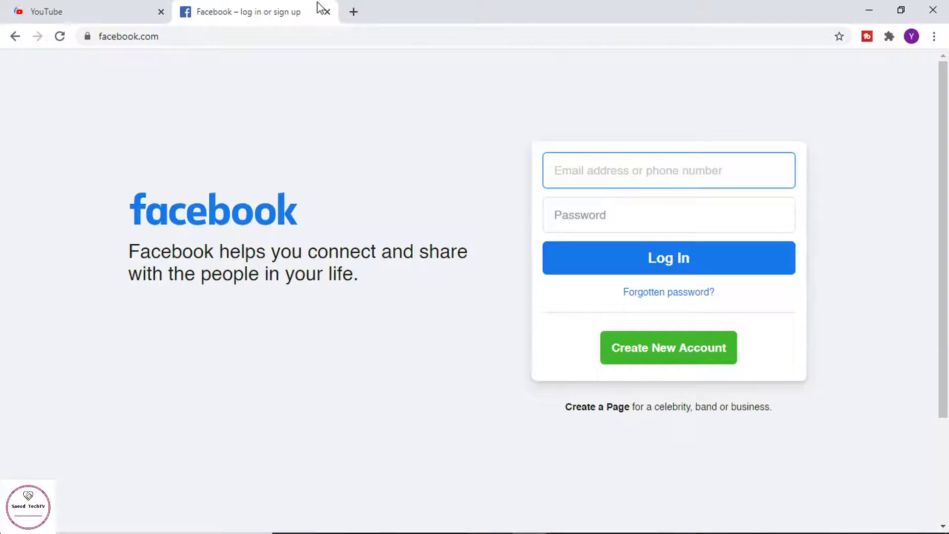
pyautogui.click(326, 11)
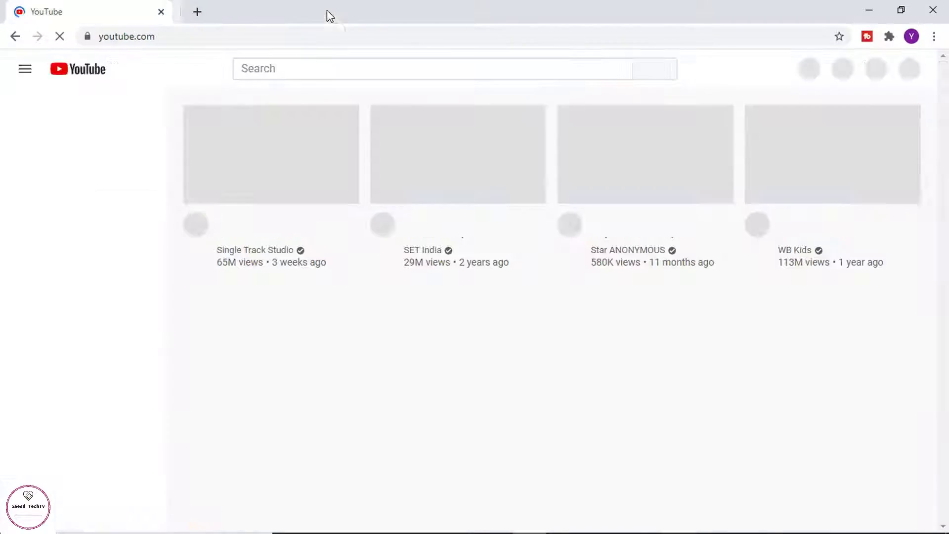
pyautogui.click(16, 37)
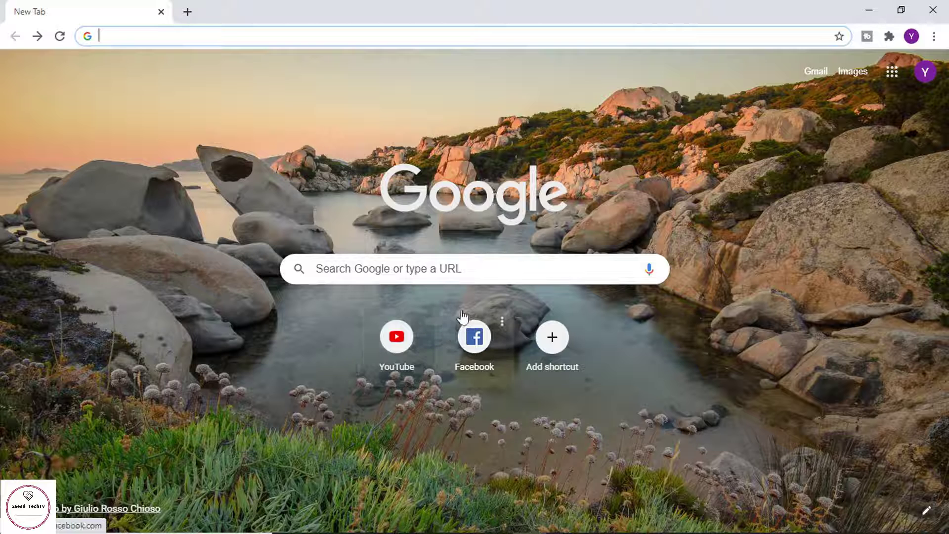
# Remove the Facebook shortcut from the new-tab page.
pyautogui.click(503, 326)
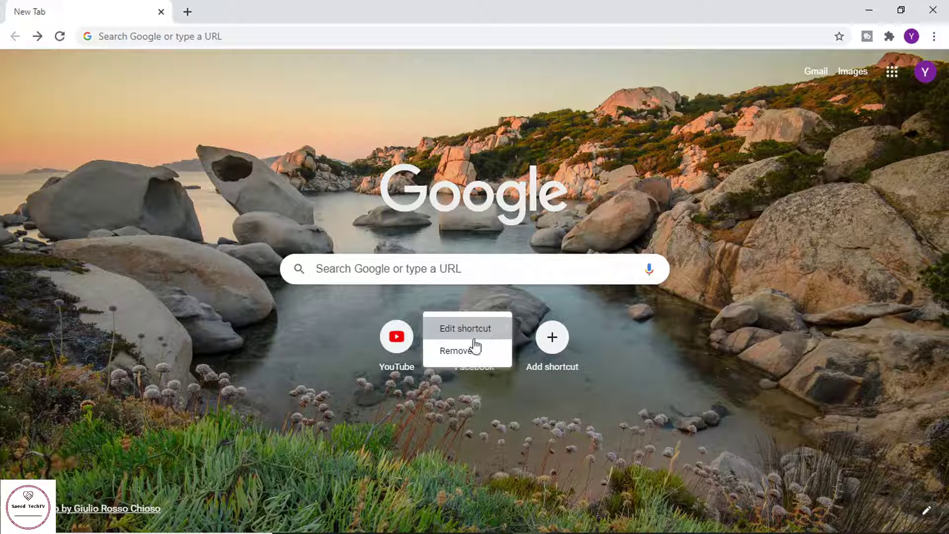
pyautogui.click(445, 358)
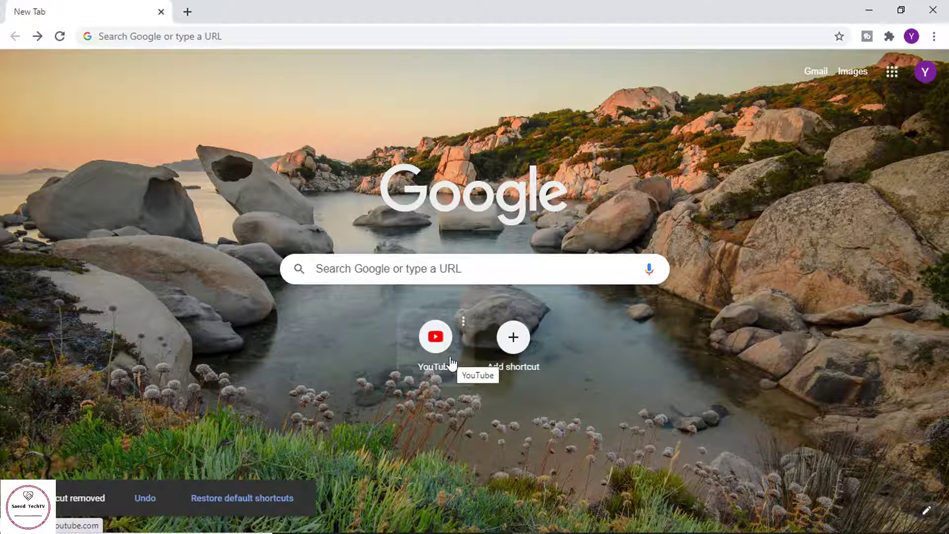
pyautogui.click(465, 323)
pyautogui.click(321, 340)
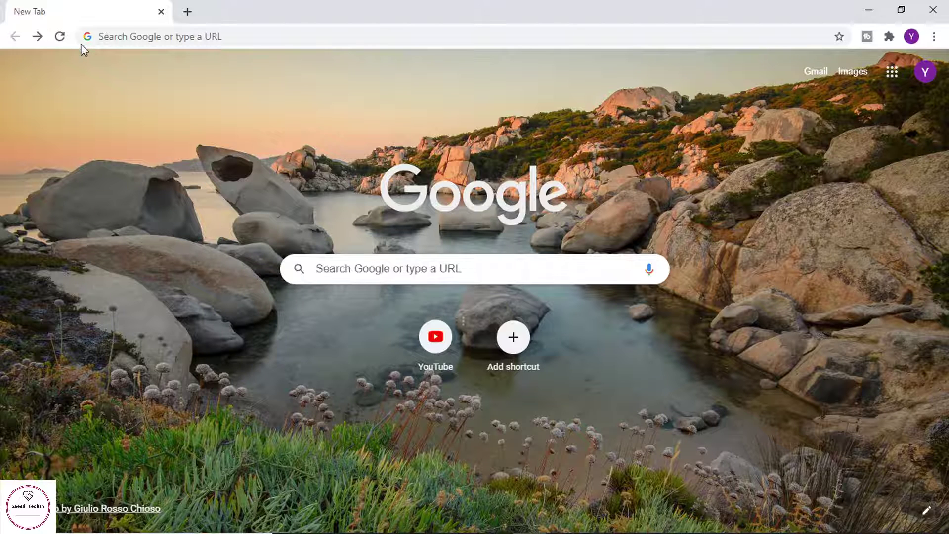
# Show the bookmarks bar, search Google for unsplash in a new tab, and open the Unsplash homepage.
pyautogui.hotkey('ctrl', 'shift', 'b')
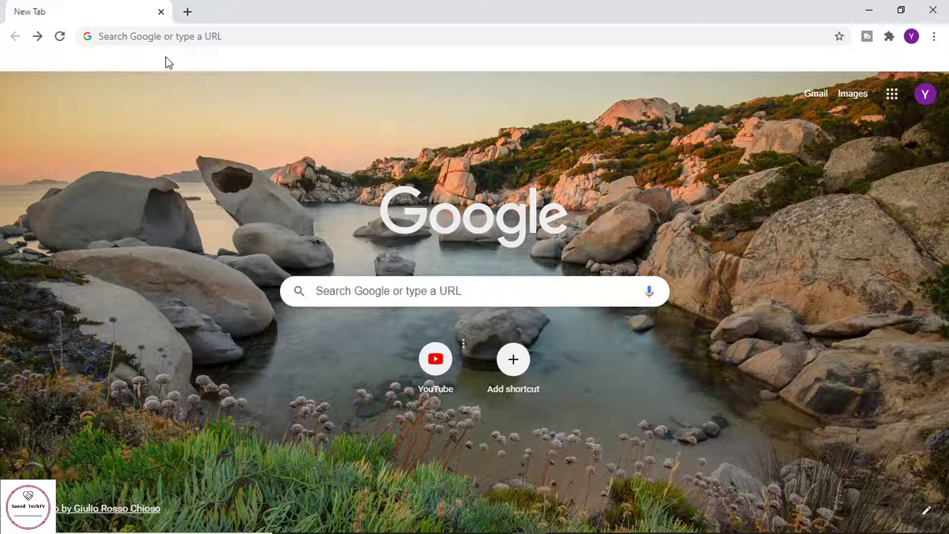
pyautogui.click(187, 12)
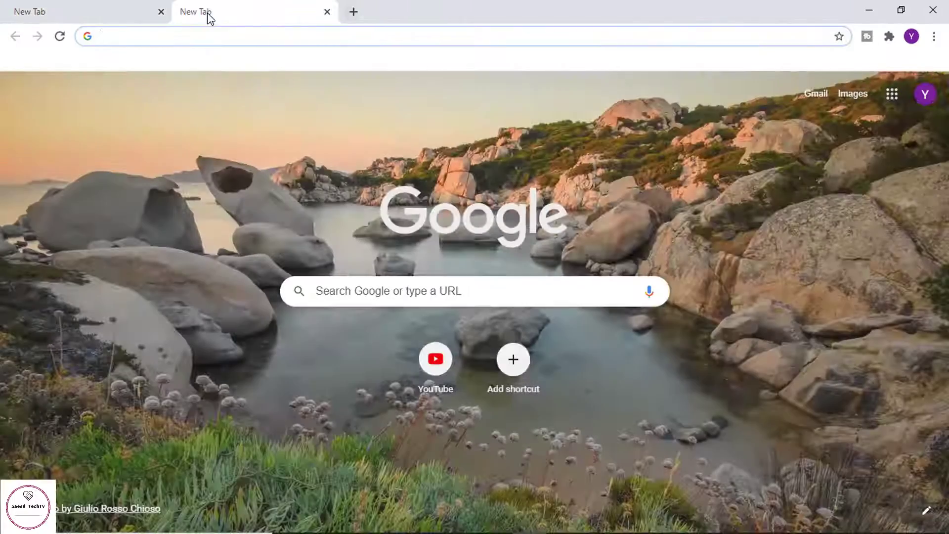
pyautogui.write('un')
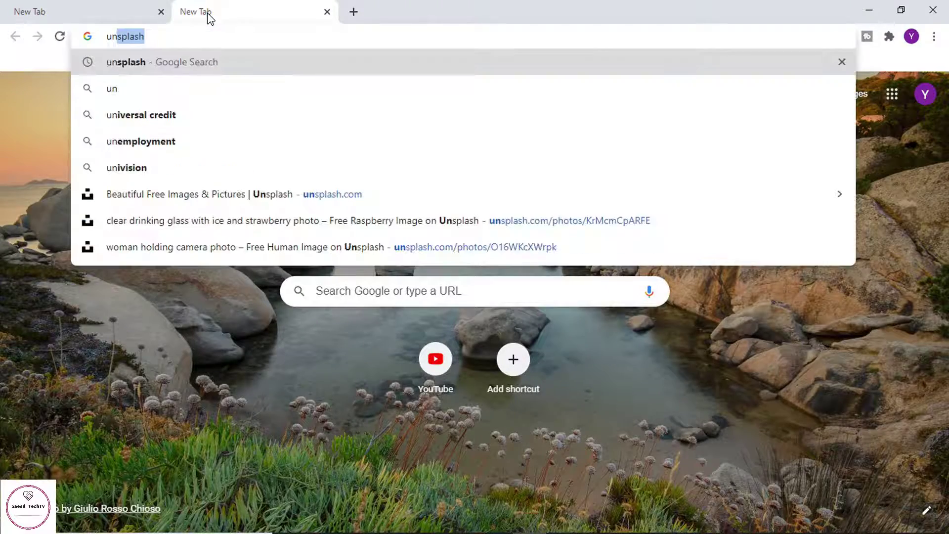
pyautogui.press('Return')
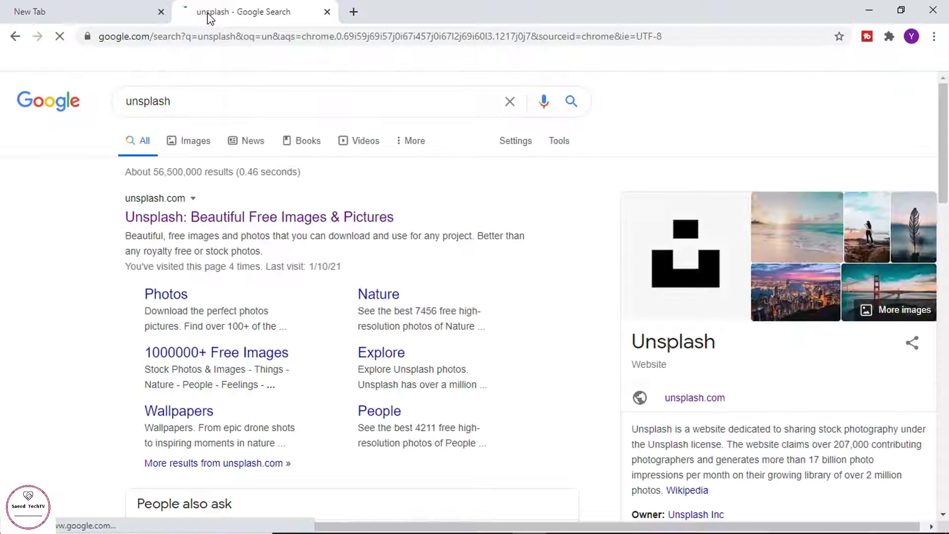
pyautogui.click(192, 218)
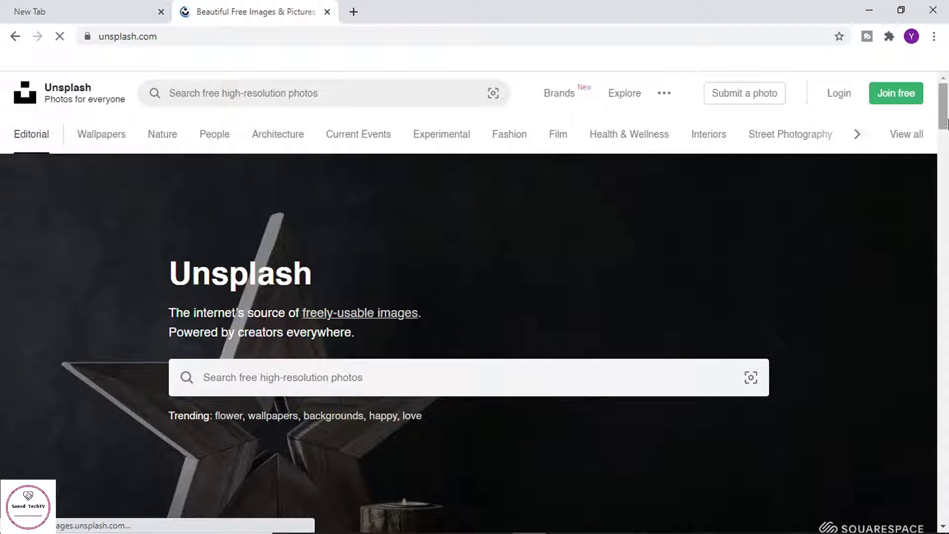
pyautogui.moveTo(946, 124)
pyautogui.mouseDown()
pyautogui.moveTo(947, 135)
pyautogui.moveTo(947, 112)
pyautogui.mouseUp()
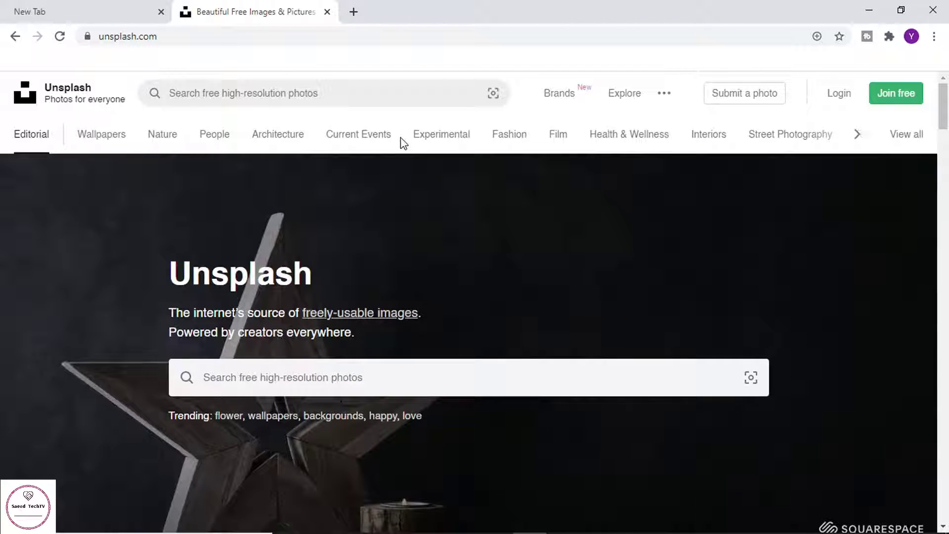
pyautogui.hotkey('ctrl', 't')
pyautogui.write('unsplash')
pyautogui.press('Return')
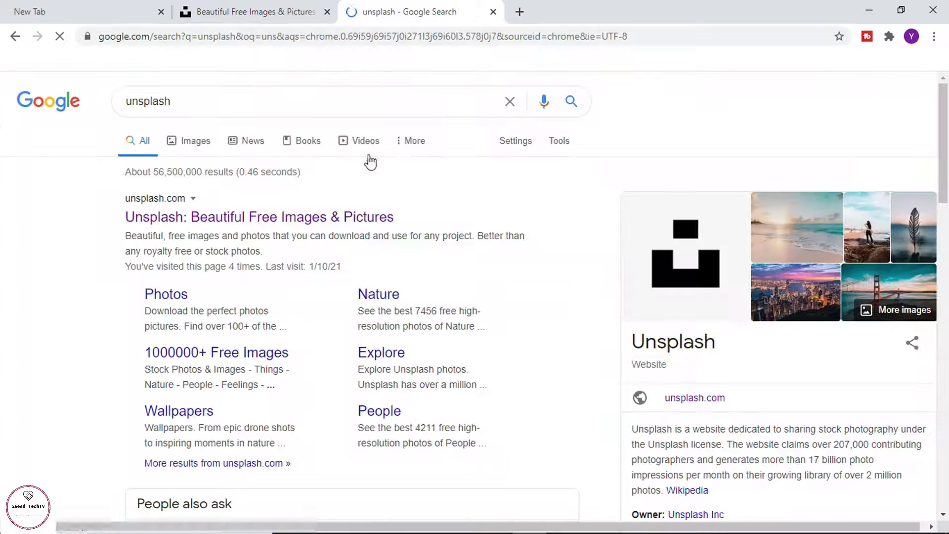
pyautogui.click(232, 221)
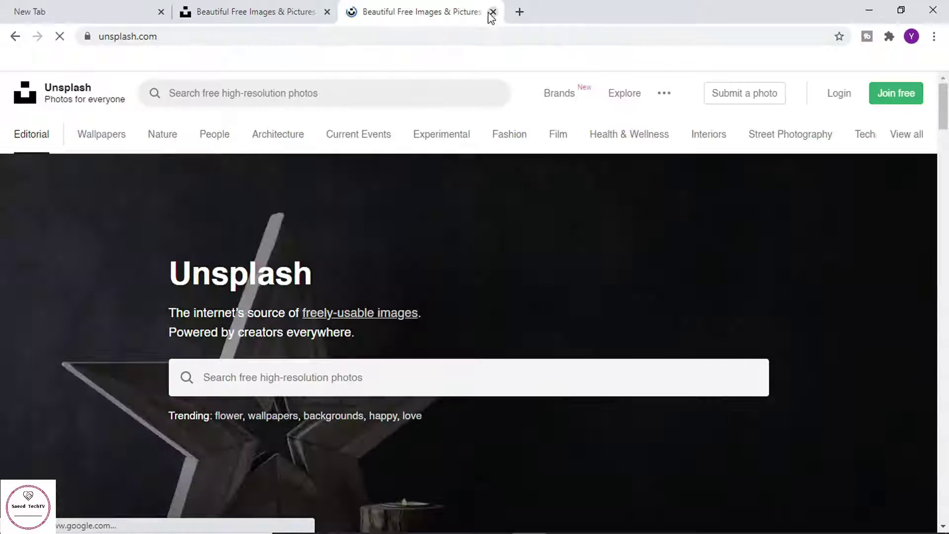
pyautogui.click(493, 12)
pyautogui.click(144, 9)
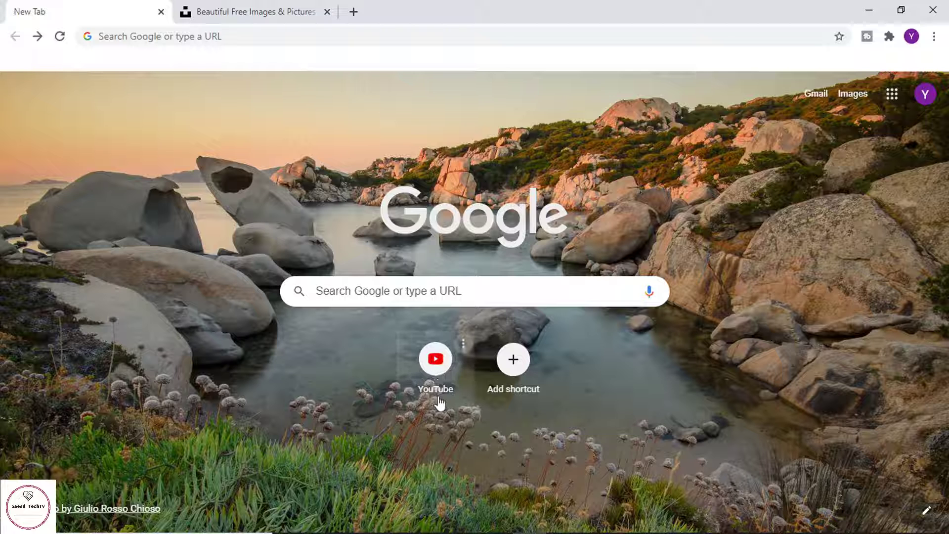
pyautogui.click(256, 8)
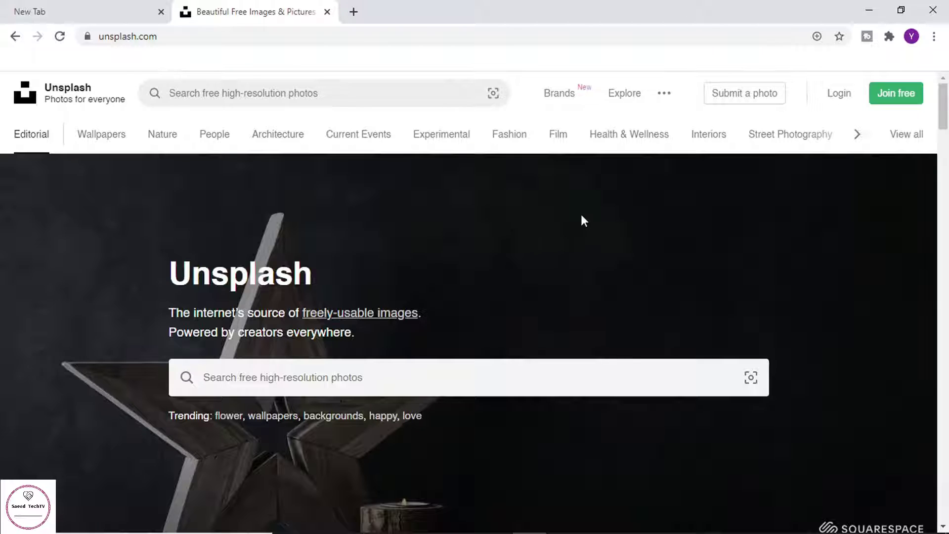
# Bookmark the Unsplash page in the Bookmarks bar folder under the name Unsplash.
pyautogui.click(933, 37)
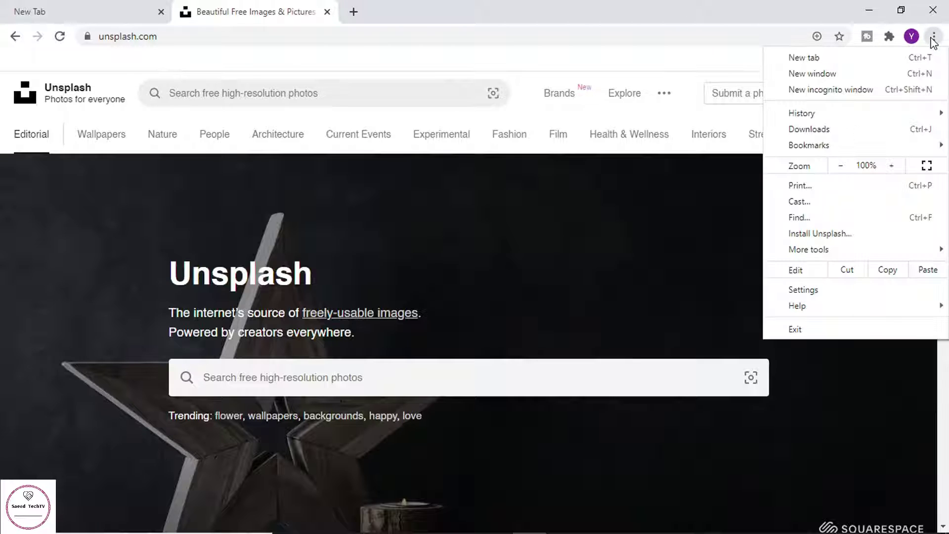
pyautogui.moveTo(858, 148)
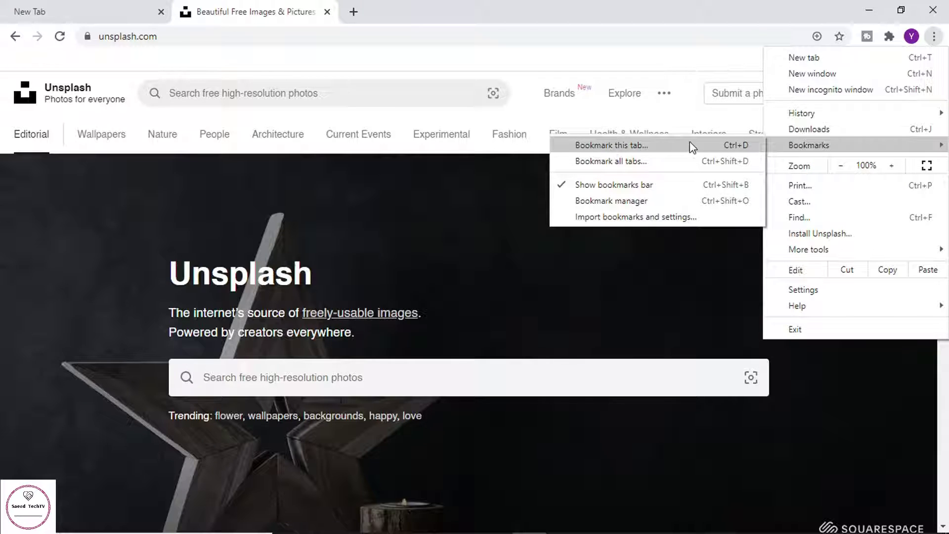
pyautogui.click(704, 146)
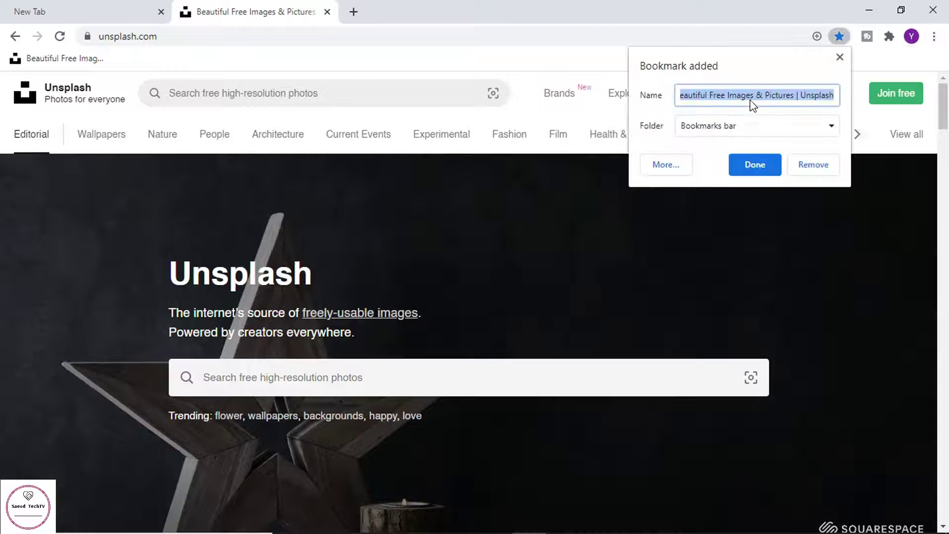
pyautogui.click(783, 95)
pyautogui.moveTo(773, 96); pyautogui.dragTo(680, 110)
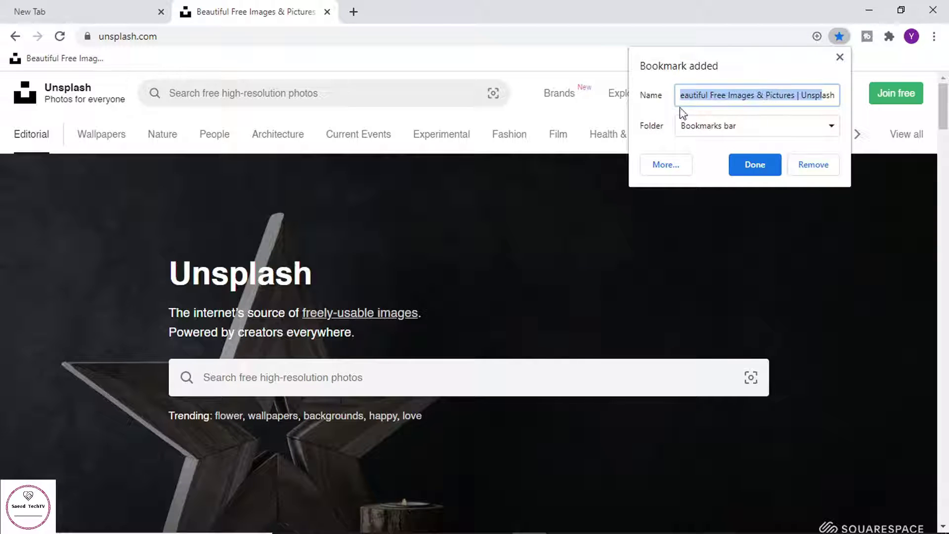
pyautogui.doubleClick(746, 99)
pyautogui.click(747, 99)
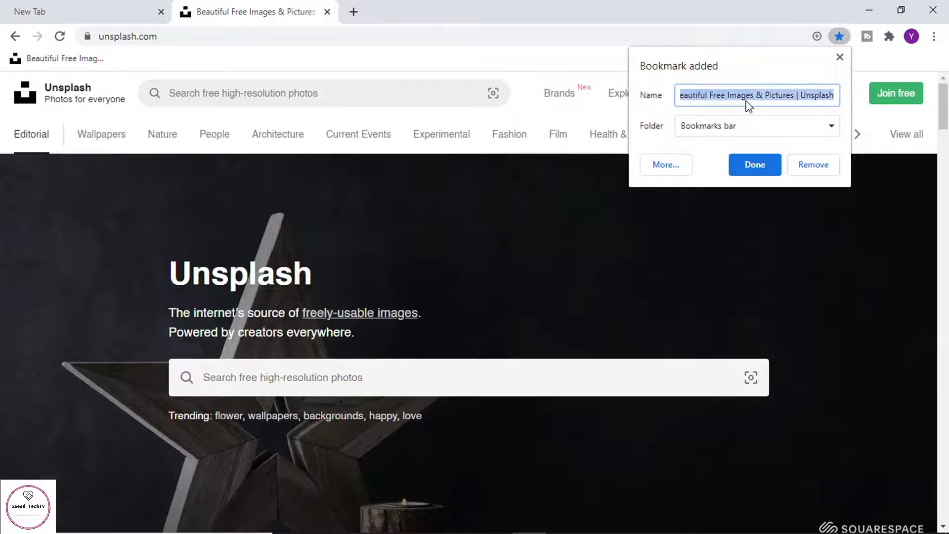
pyautogui.write('U')
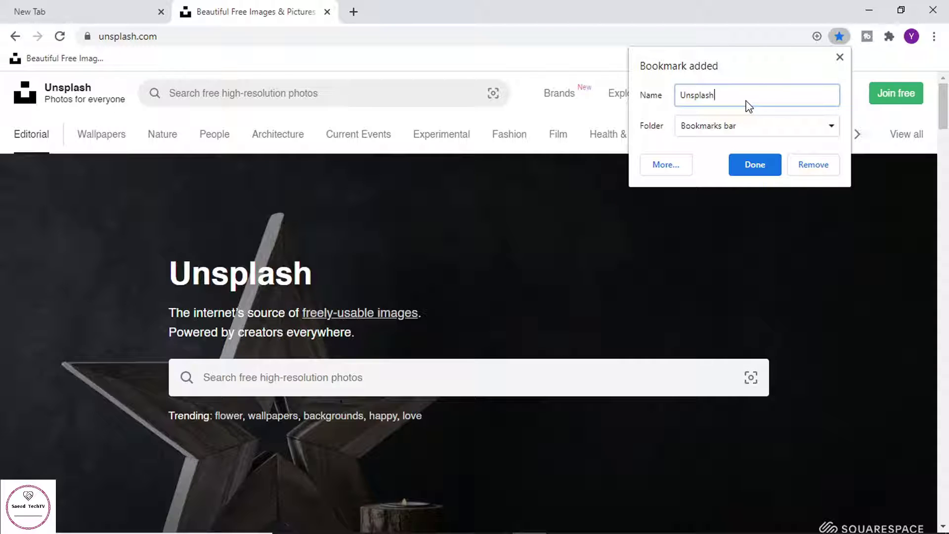
pyautogui.click(751, 164)
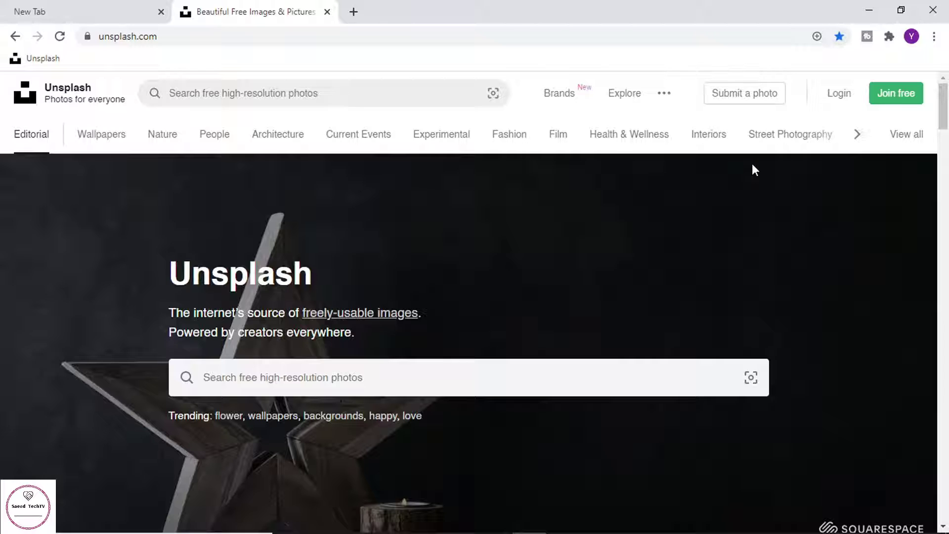
# Close the Unsplash tab, test the Unsplash bookmark from the new-tab page, and go back.
pyautogui.click(327, 12)
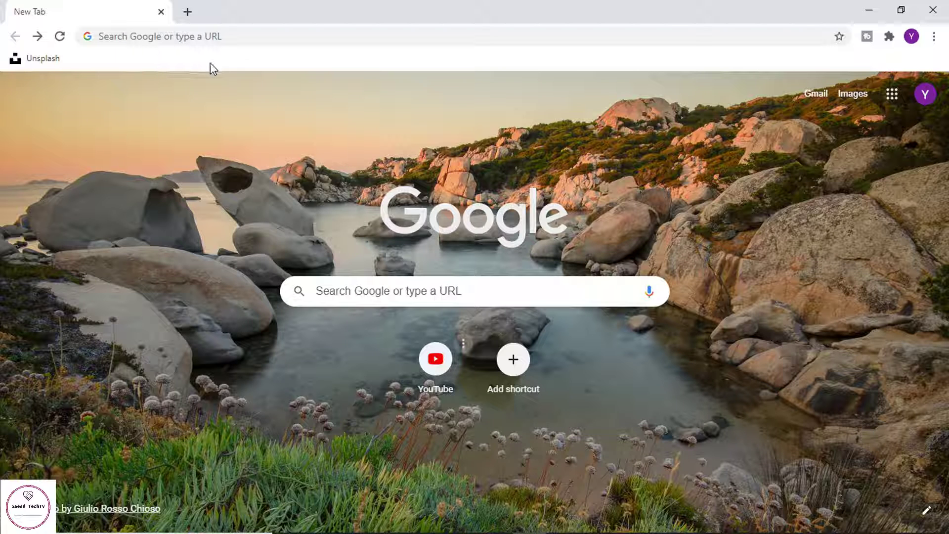
pyautogui.click(28, 62)
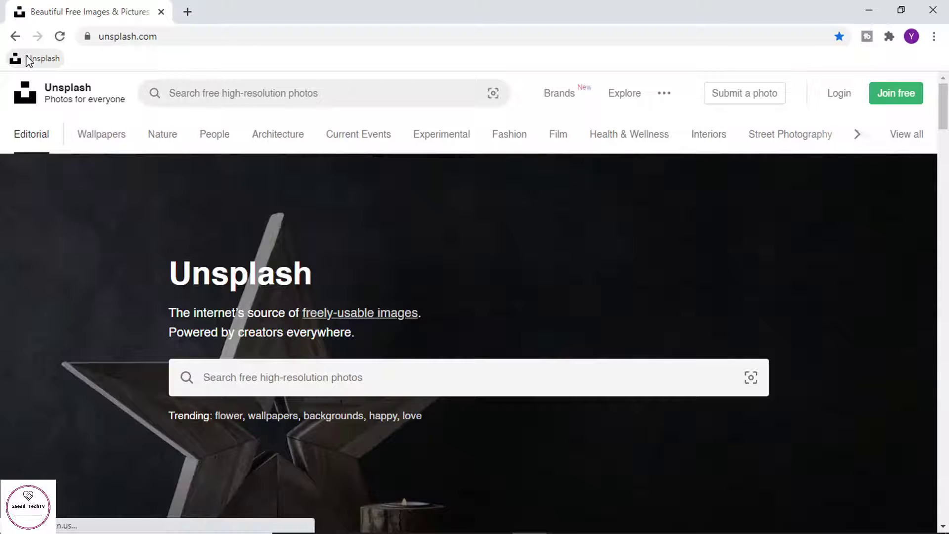
pyautogui.click(14, 37)
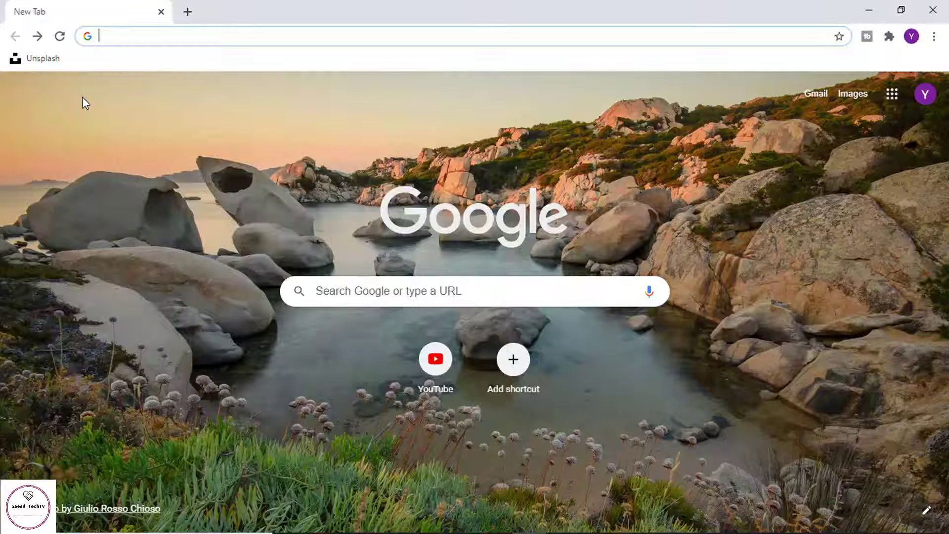
# Open the Unsplash bookmark and browse the site's photos, viewing the masked photographer, the grayscale camera and the drone controller pictures.
pyautogui.click(20, 59)
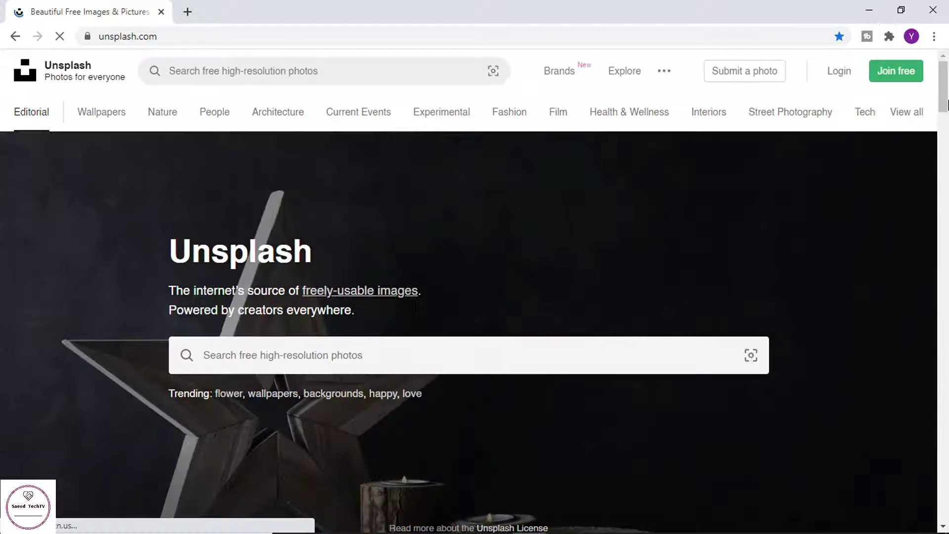
pyautogui.scroll(-15, 947, 104)
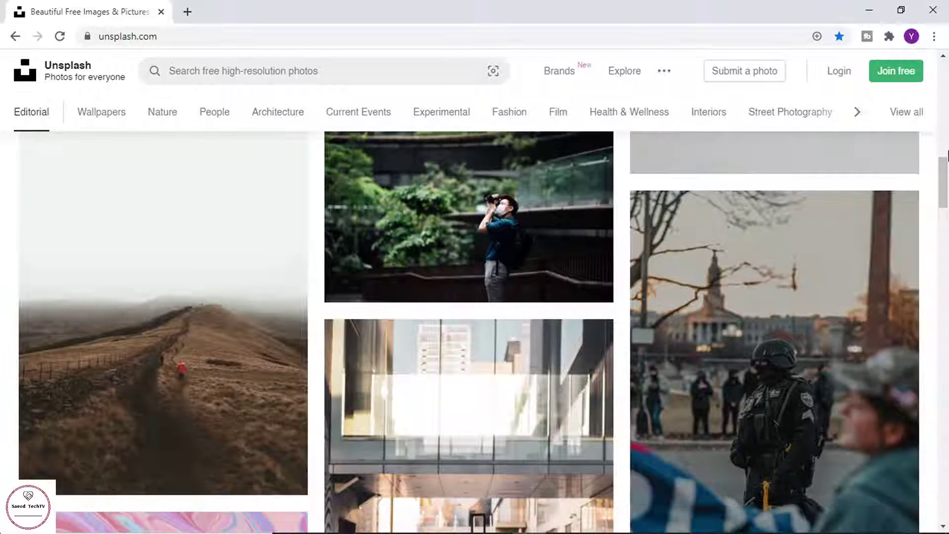
pyautogui.click(486, 214)
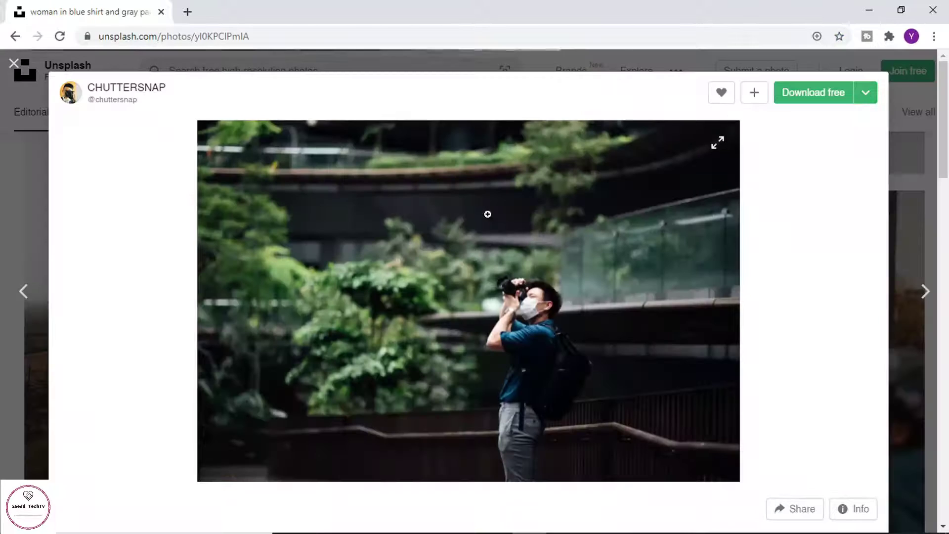
pyautogui.scroll(-10, 942, 106)
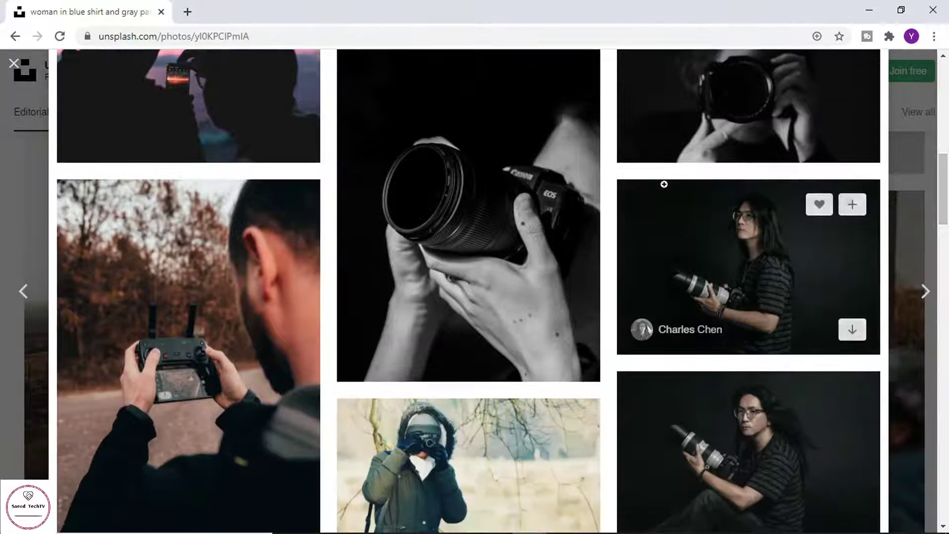
pyautogui.click(445, 296)
pyautogui.moveTo(947, 97); pyautogui.dragTo(947, 267)
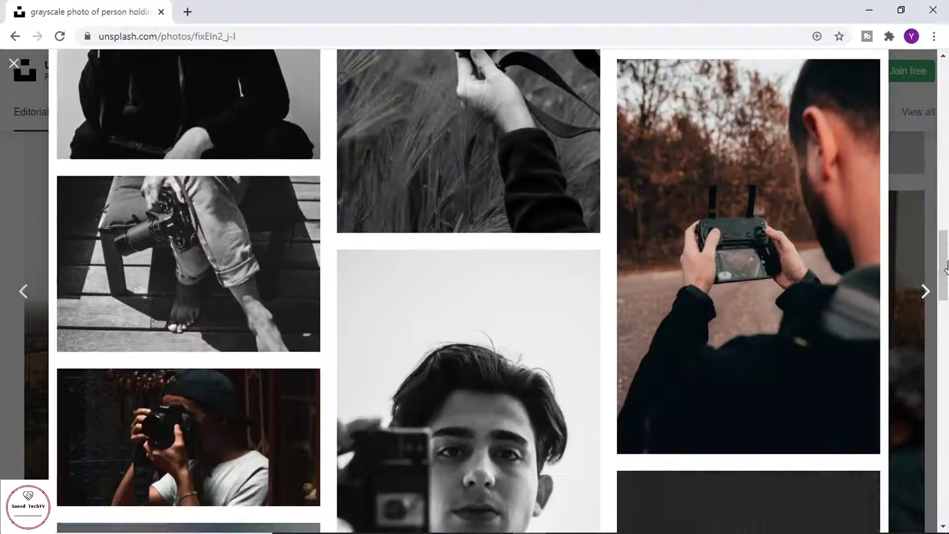
pyautogui.click(811, 249)
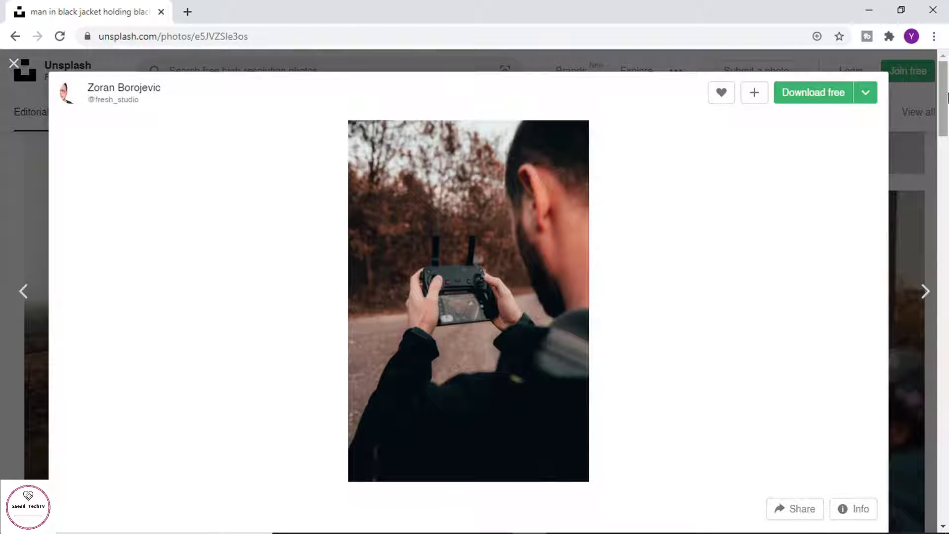
pyautogui.moveTo(947, 97)
pyautogui.mouseDown()
pyautogui.moveTo(944, 229)
pyautogui.moveTo(947, 96)
pyautogui.mouseUp()
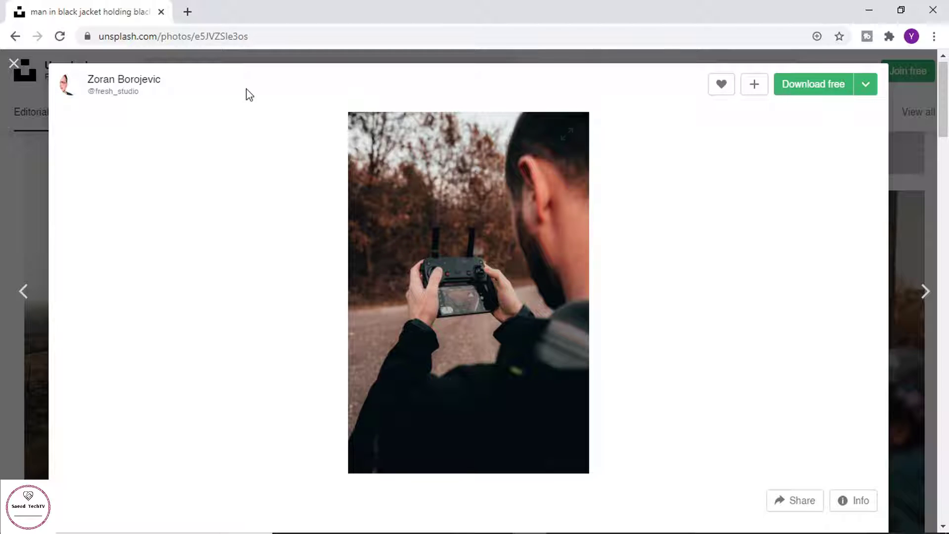
# Go back through the viewed photos to the beginning of the Unsplash homepage.
pyautogui.click(15, 38)
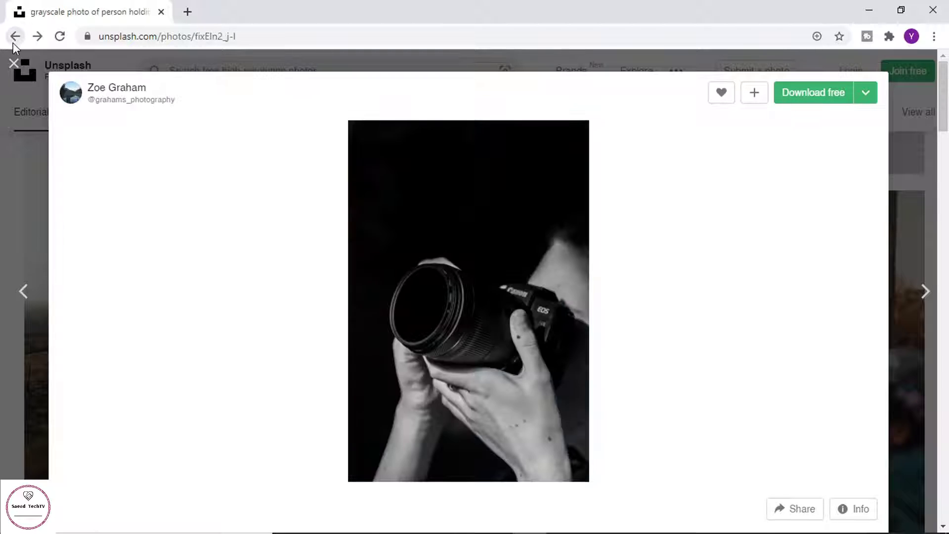
pyautogui.click(13, 42)
pyautogui.click(13, 42)
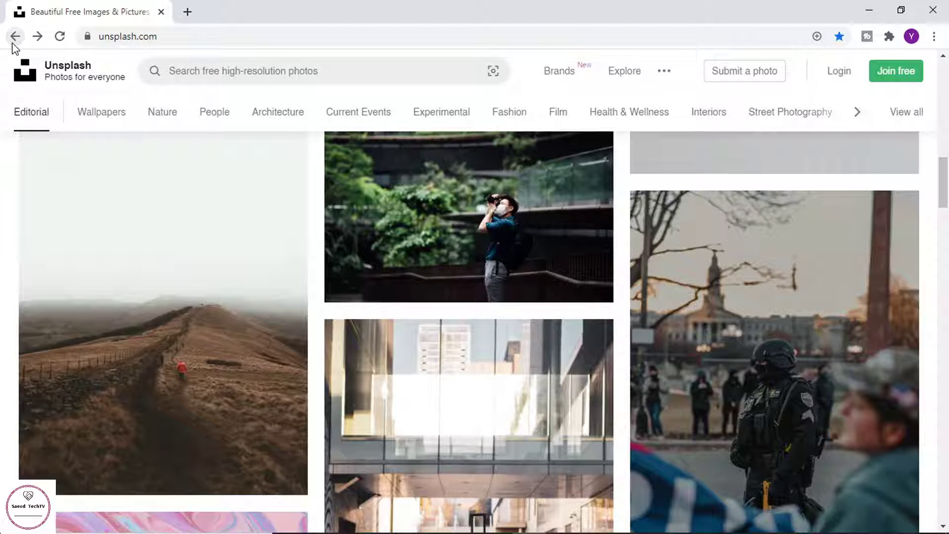
pyautogui.moveTo(944, 218); pyautogui.dragTo(940, 93)
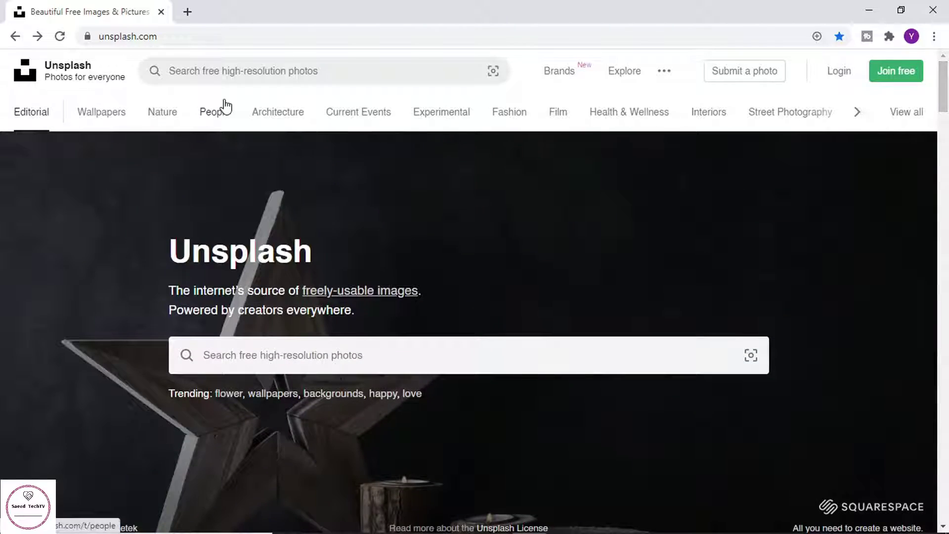
# Compare the bookmarks bar on a new tab and on the Unsplash page, return the Unsplash tab to the new-tab page, and close it.
pyautogui.click(188, 12)
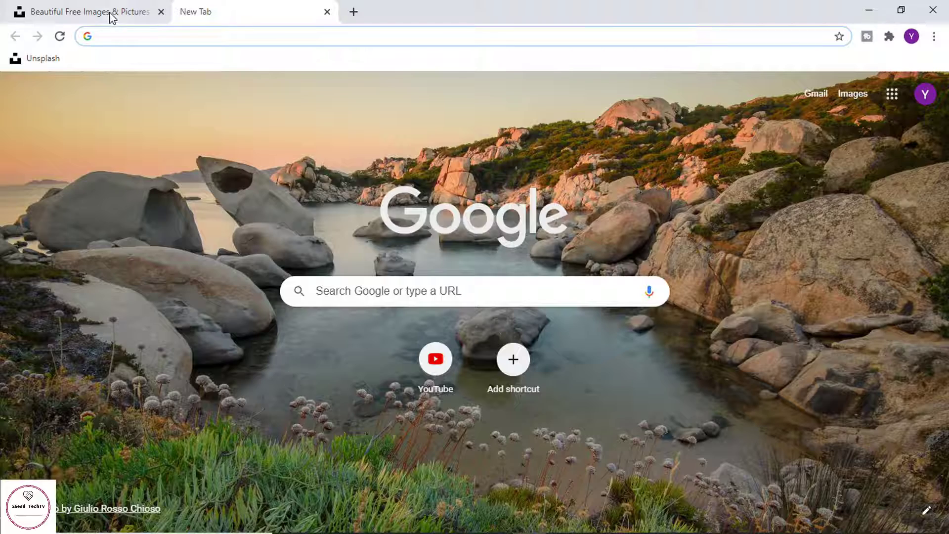
pyautogui.click(113, 15)
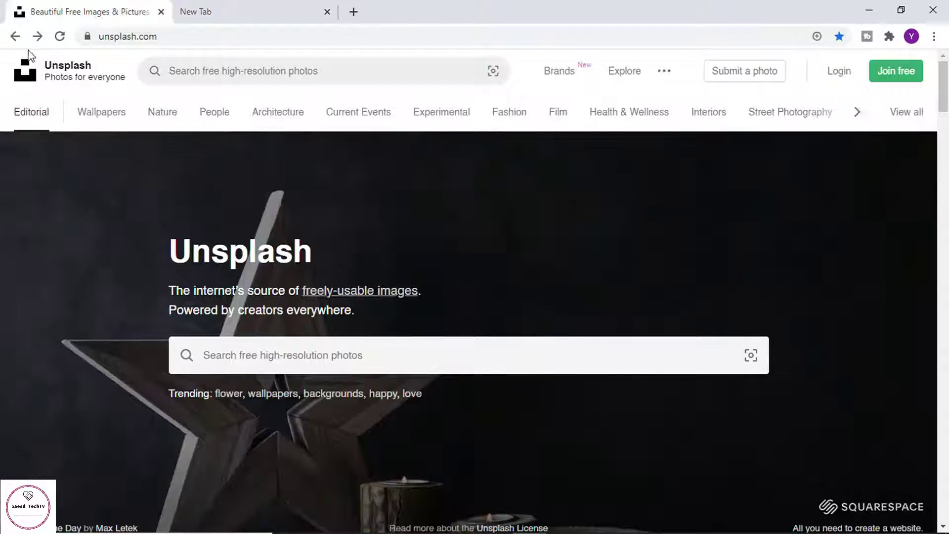
pyautogui.click(16, 38)
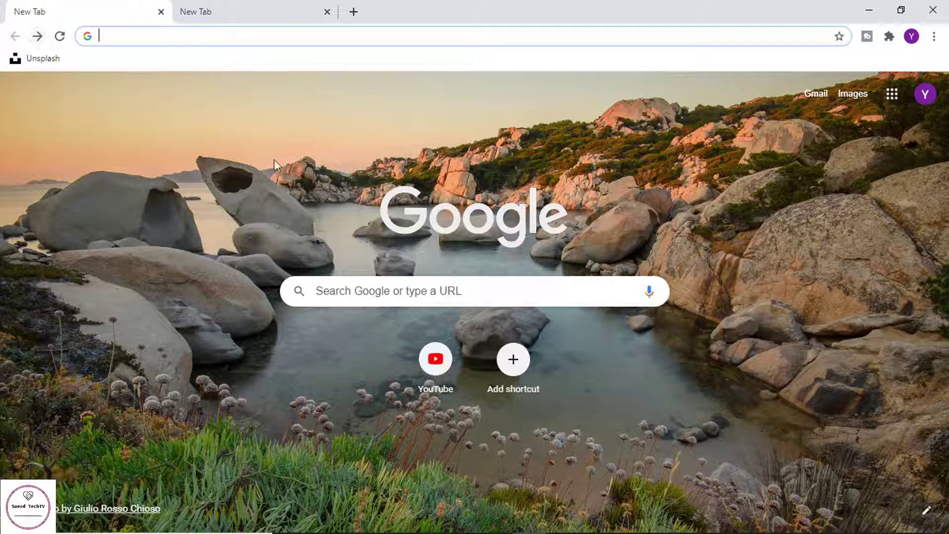
pyautogui.click(161, 11)
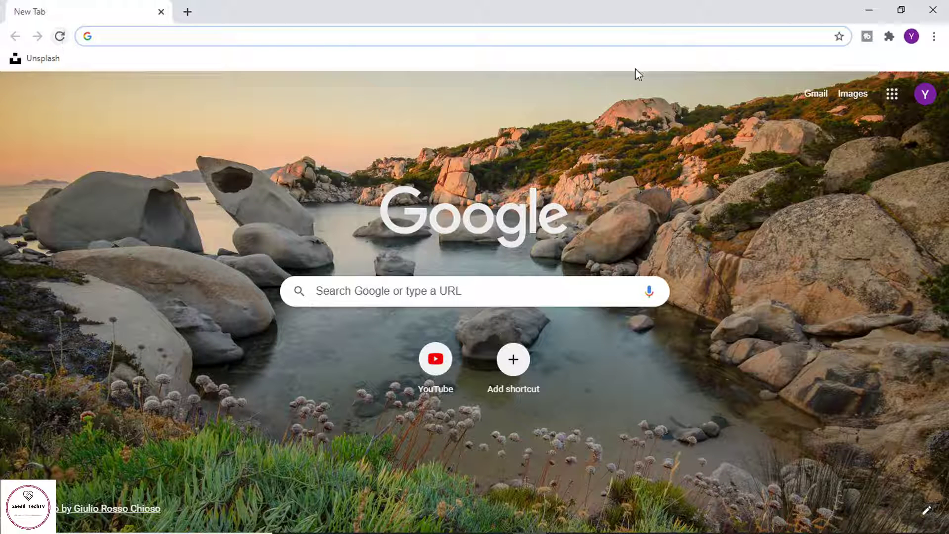
# Turn on the Show home button option in Chrome's Appearance settings.
pyautogui.click(934, 37)
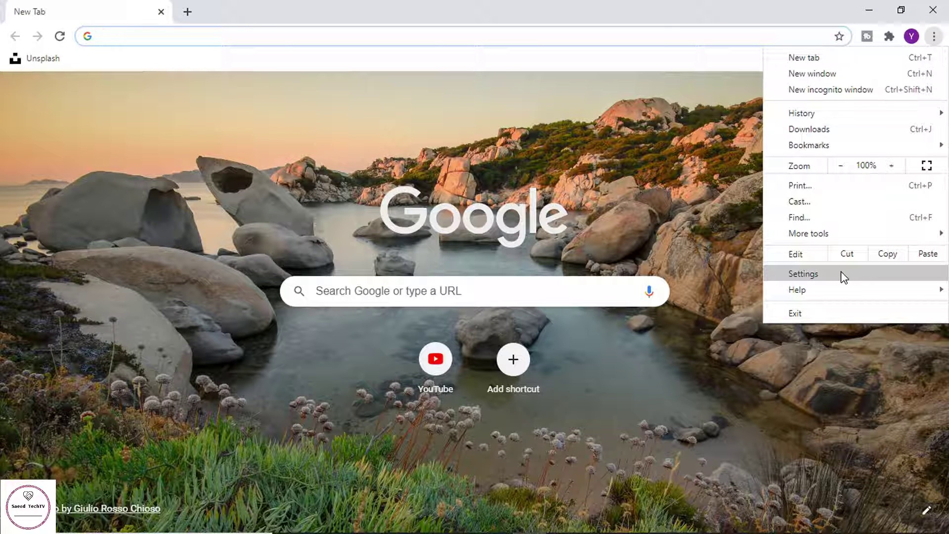
pyautogui.click(829, 277)
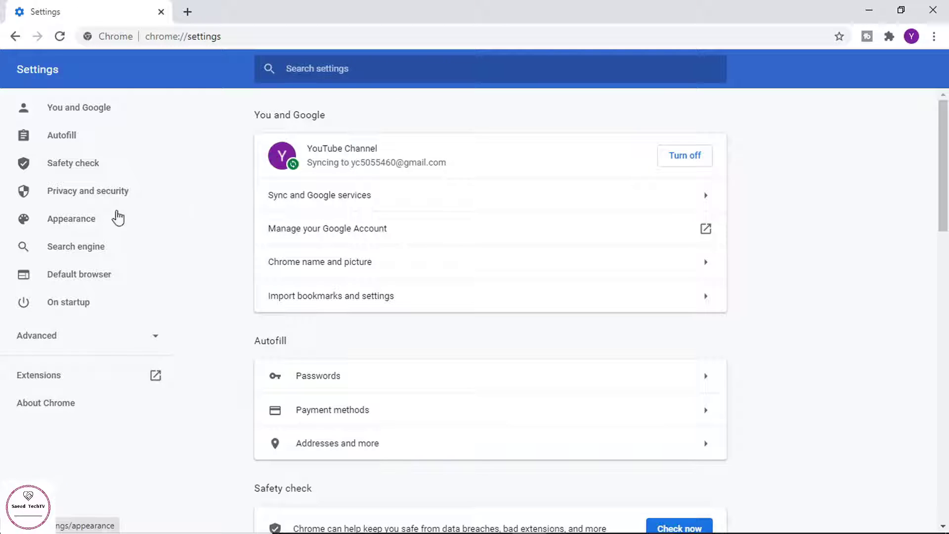
pyautogui.click(75, 223)
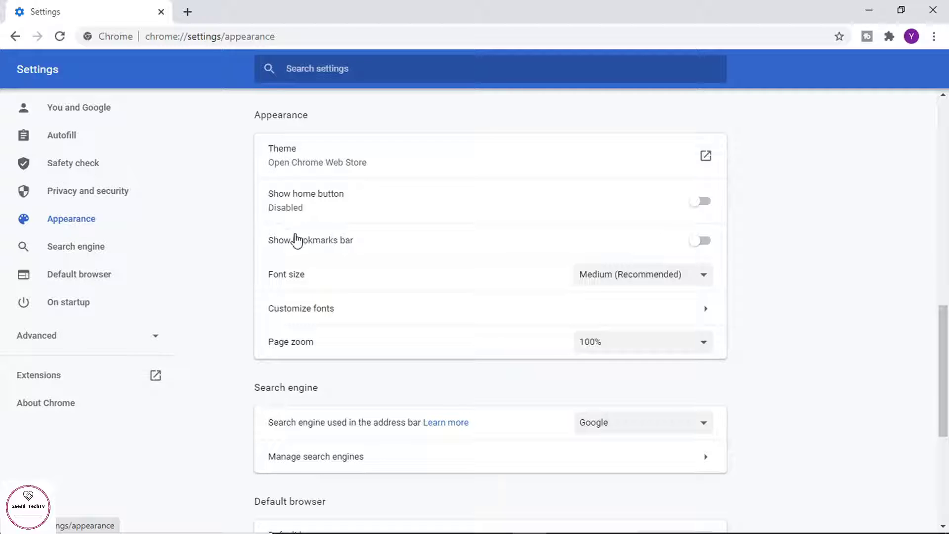
pyautogui.moveTo(269, 199); pyautogui.dragTo(349, 195)
pyautogui.click(353, 195)
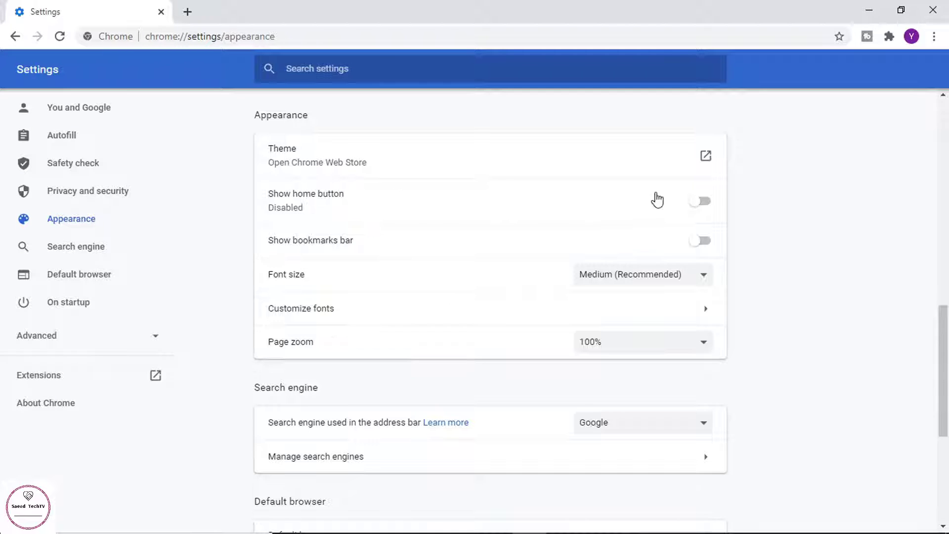
pyautogui.click(695, 203)
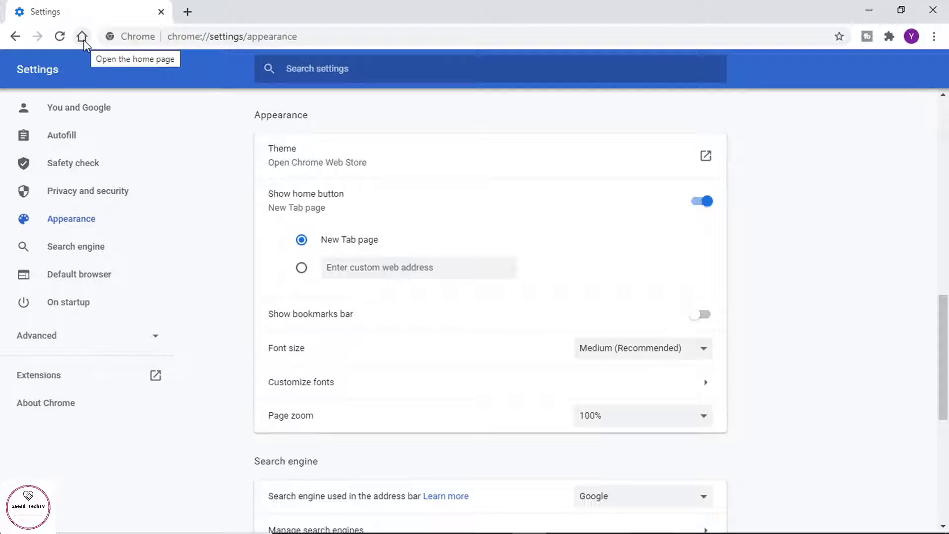
# Go back to the new-tab page, return forward to the Appearance settings, and test the home button.
pyautogui.click(14, 39)
pyautogui.click(14, 37)
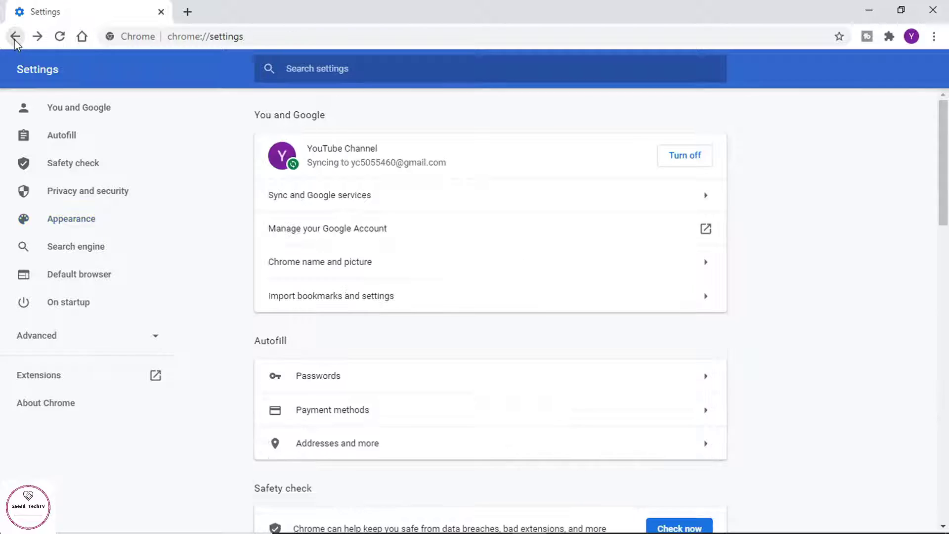
pyautogui.click(15, 37)
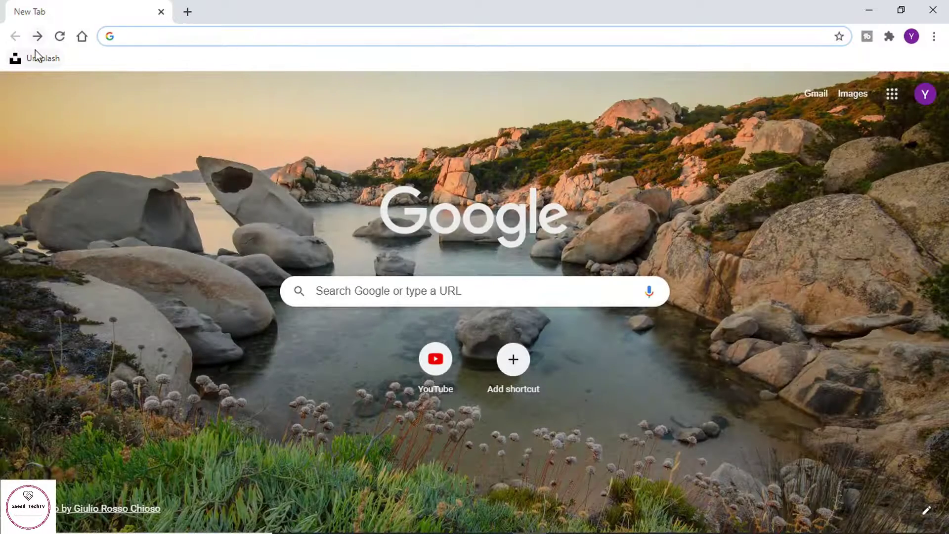
pyautogui.click(36, 38)
pyautogui.click(36, 38)
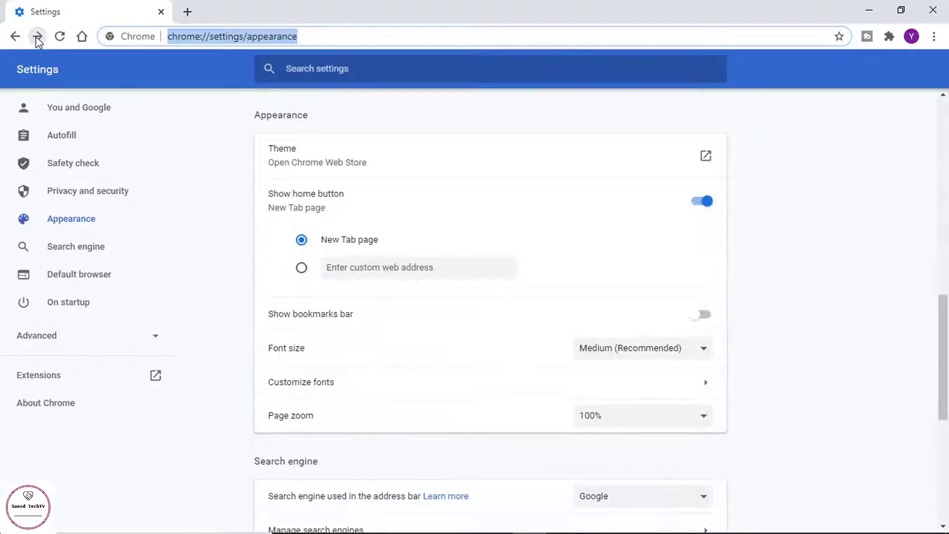
pyautogui.click(82, 36)
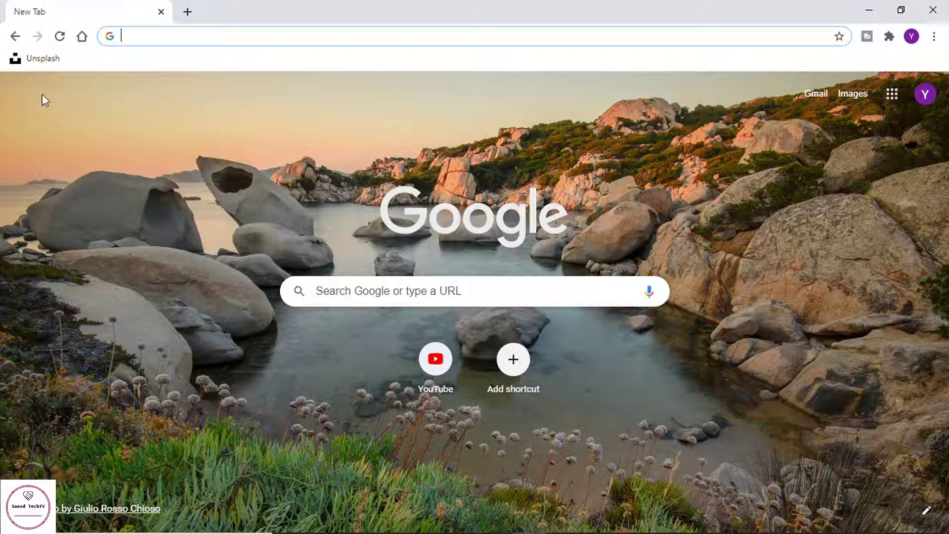
# Open the Unsplash bookmark, view the plastic cups and LYFE Fuel smoothie photos, and return directly to the home page.
pyautogui.click(20, 59)
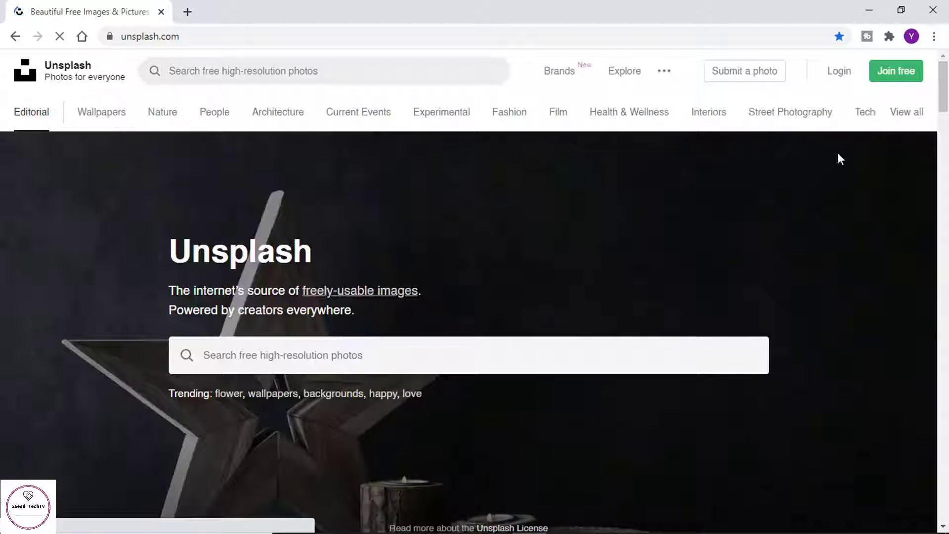
pyautogui.scroll(-8, 410, 167)
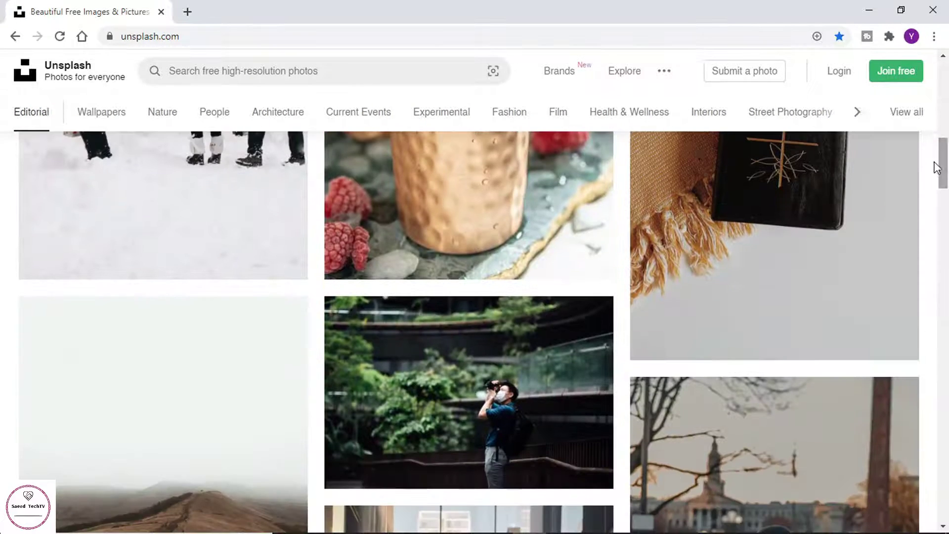
pyautogui.click(410, 167)
pyautogui.moveTo(943, 84); pyautogui.dragTo(943, 176)
pyautogui.click(392, 188)
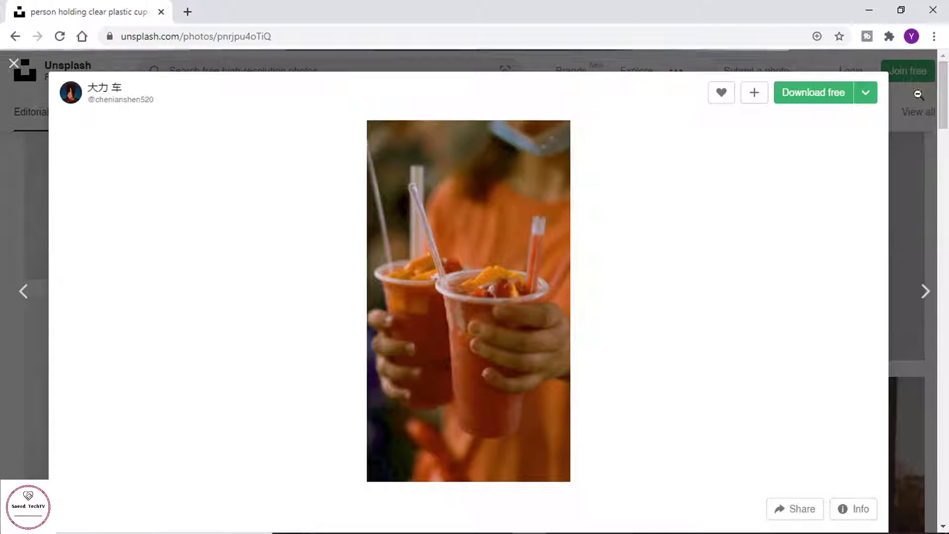
pyautogui.scroll(-10, 946, 143)
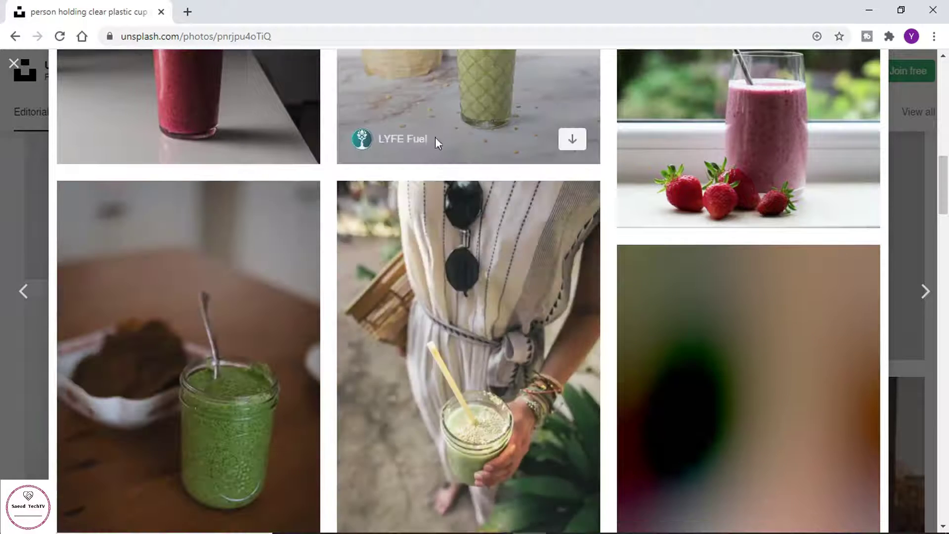
pyautogui.click(435, 138)
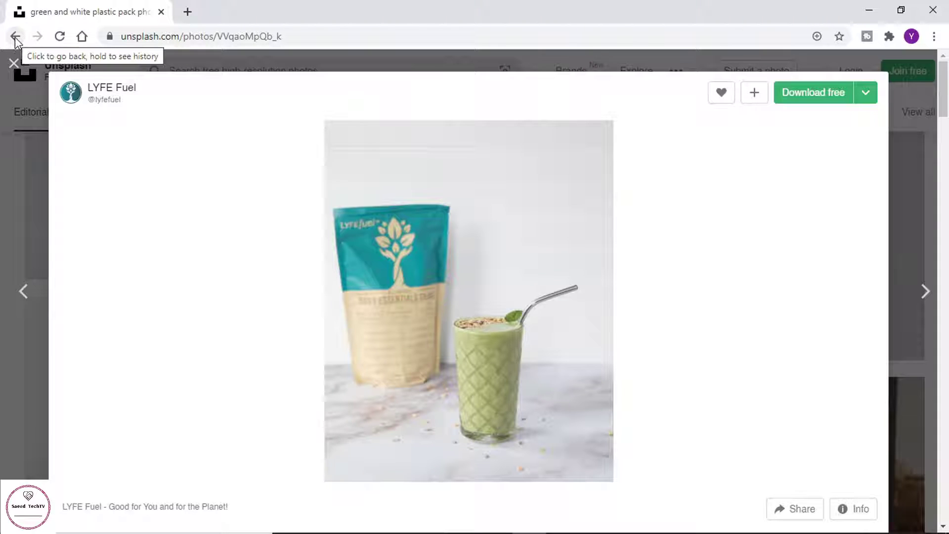
pyautogui.click(79, 38)
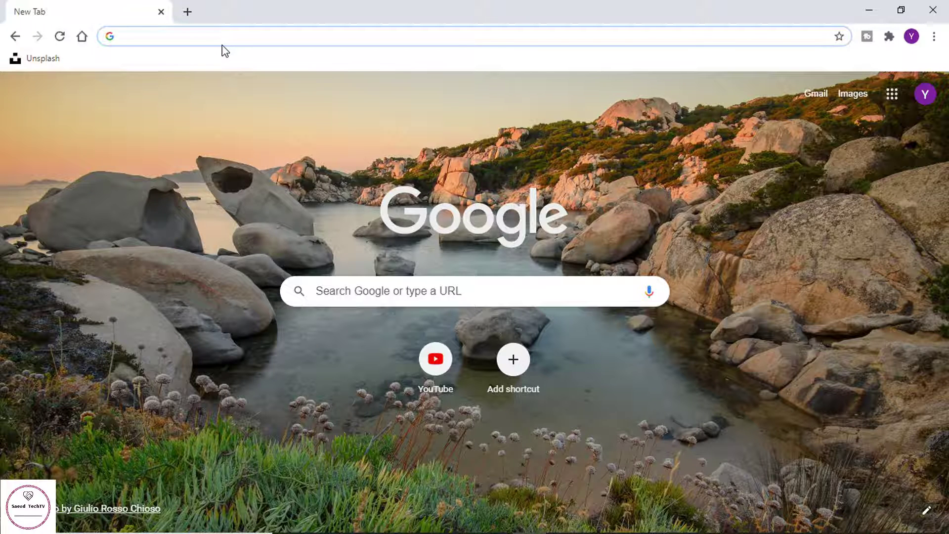
# Search Google for "car images" and show the image results.
pyautogui.write('car images')
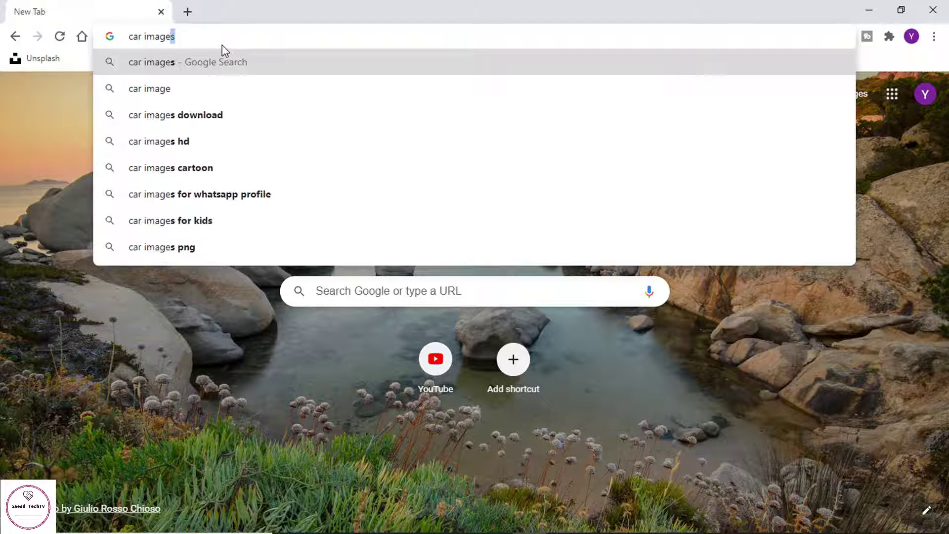
pyautogui.press('Return')
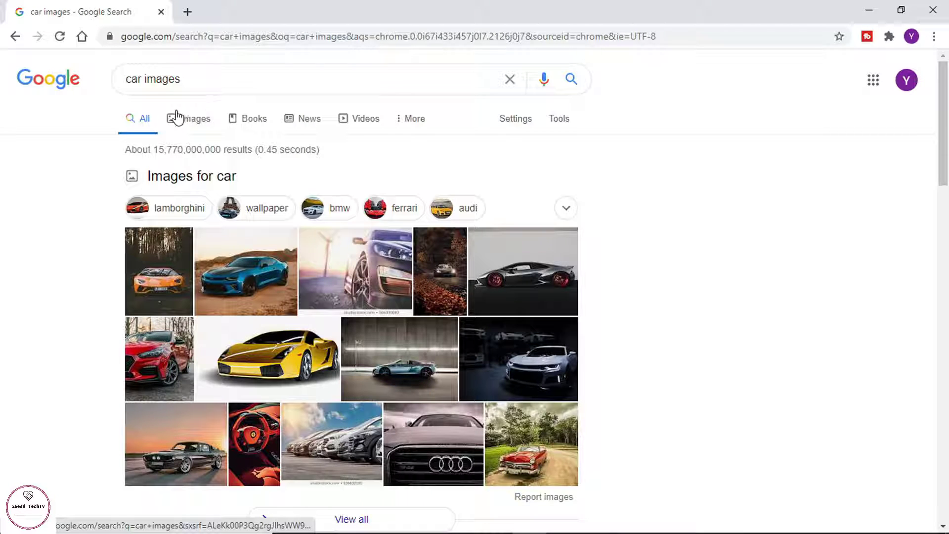
pyautogui.click(180, 117)
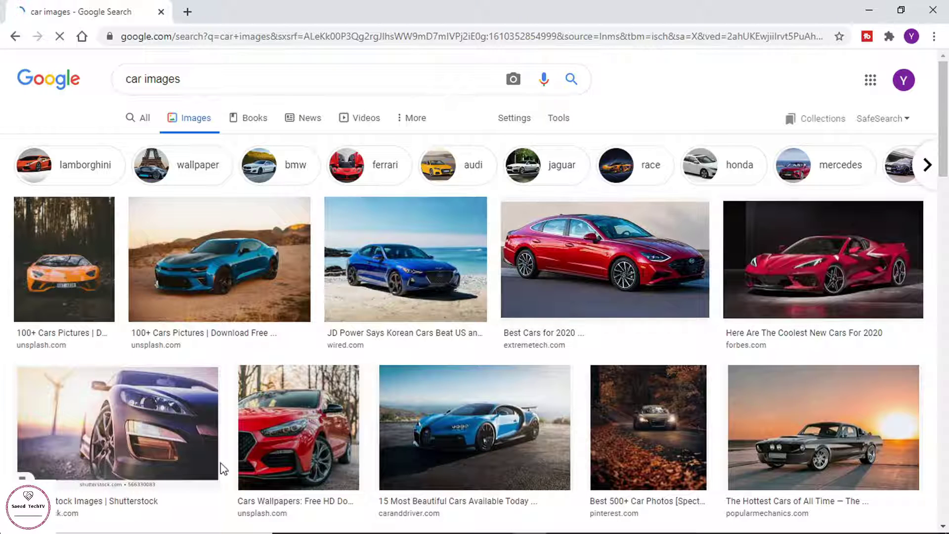
# Preview the red Unsplash car from the Cars Wallpapers result, view its image saving options, and close the preview.
pyautogui.click(276, 448)
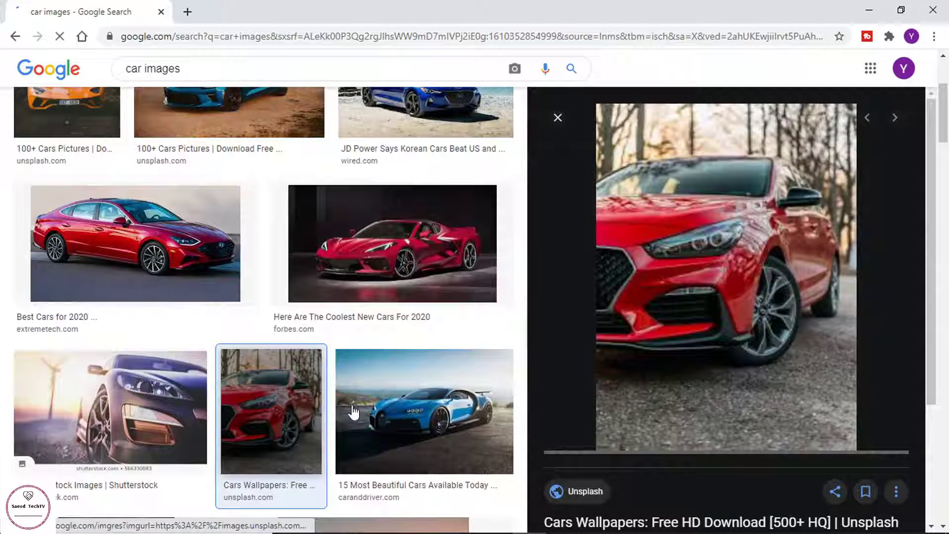
pyautogui.rightClick(791, 274)
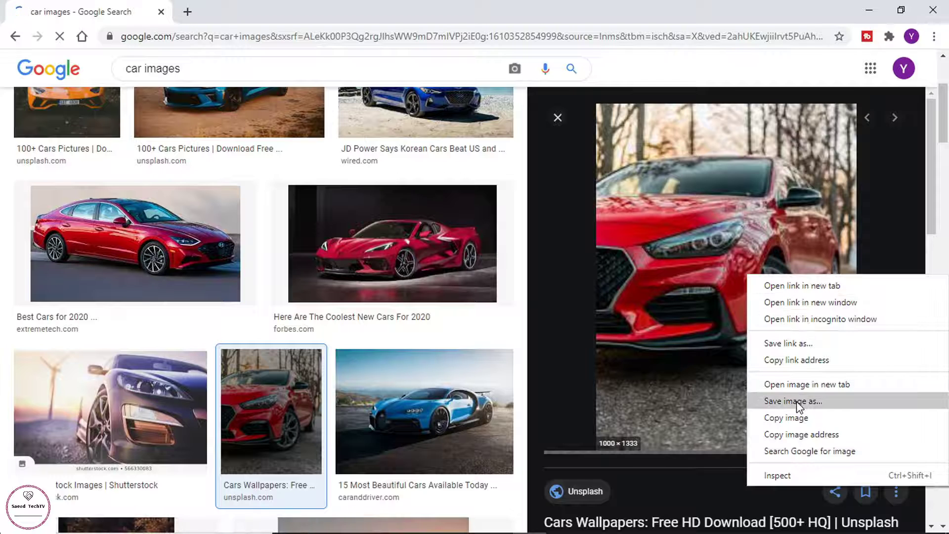
pyautogui.click(561, 119)
pyautogui.scroll(2, 947, 143)
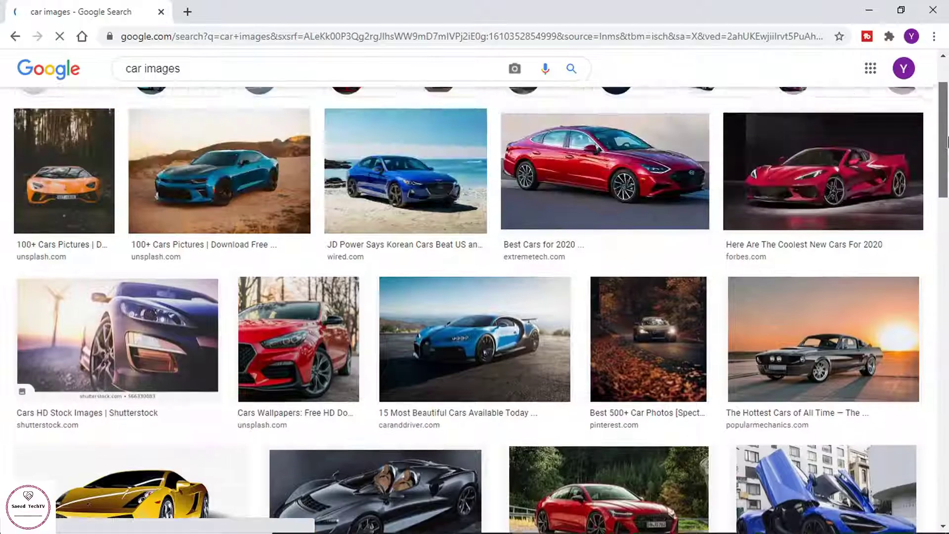
pyautogui.scroll(2, 947, 142)
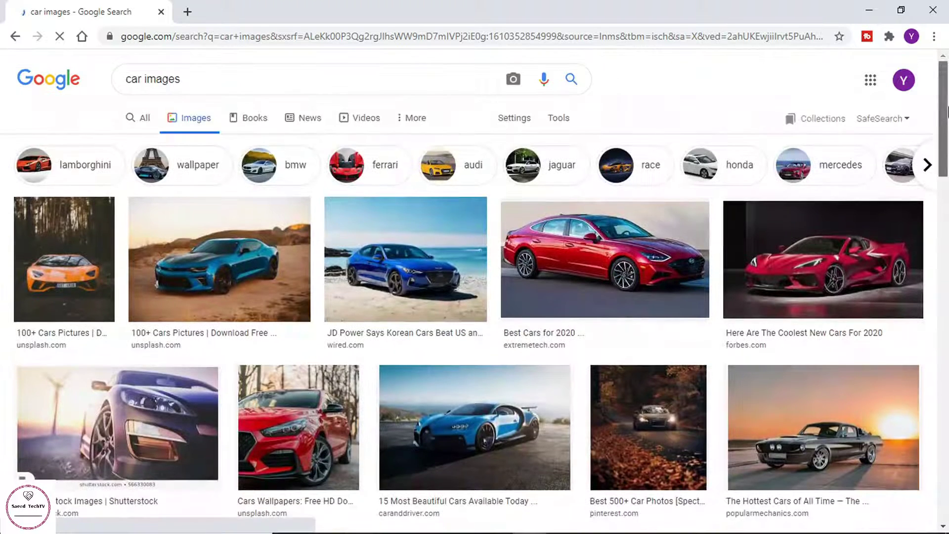
# Filter the car image results by the Large size.
pyautogui.click(559, 119)
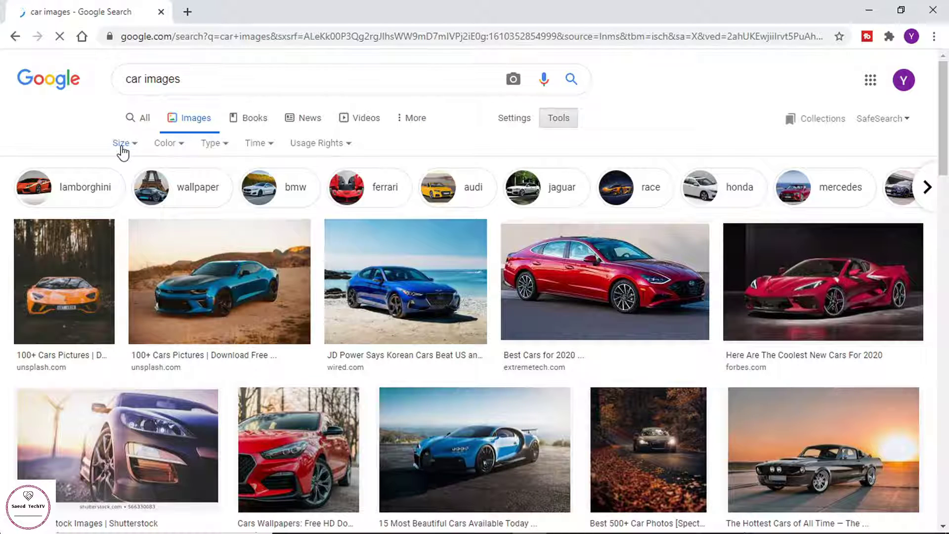
pyautogui.click(121, 145)
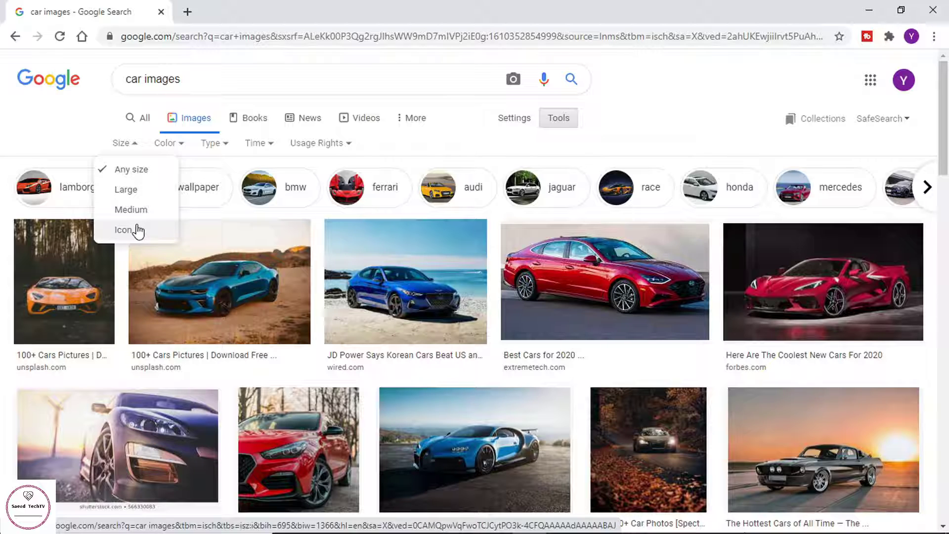
pyautogui.click(133, 191)
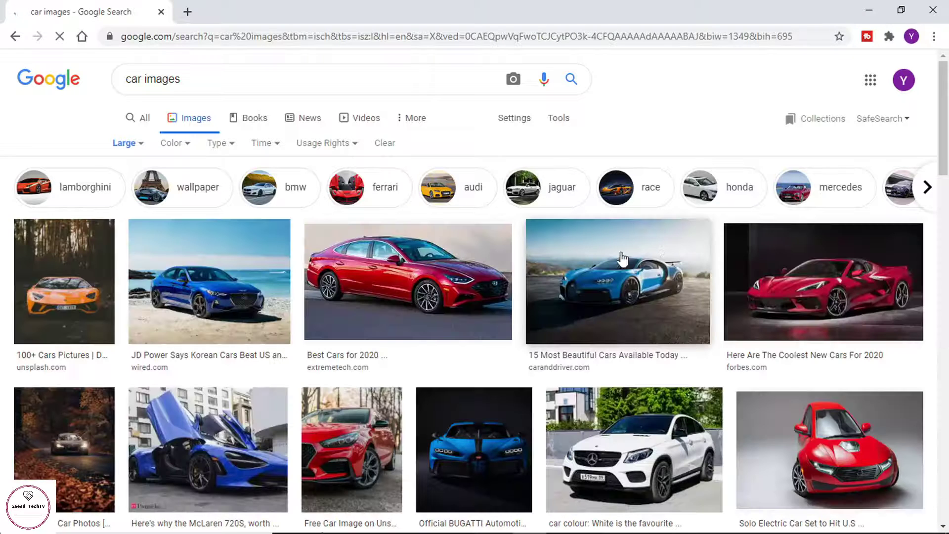
# Preview the red sedan from the Best Cars for 2020 result, check its pixel dimensions, and close the preview.
pyautogui.click(381, 280)
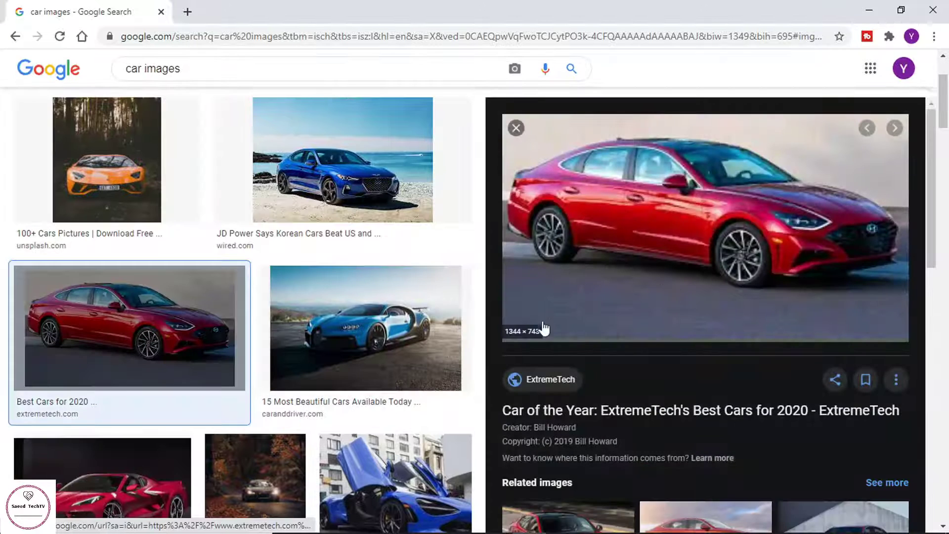
pyautogui.moveTo(519, 339)
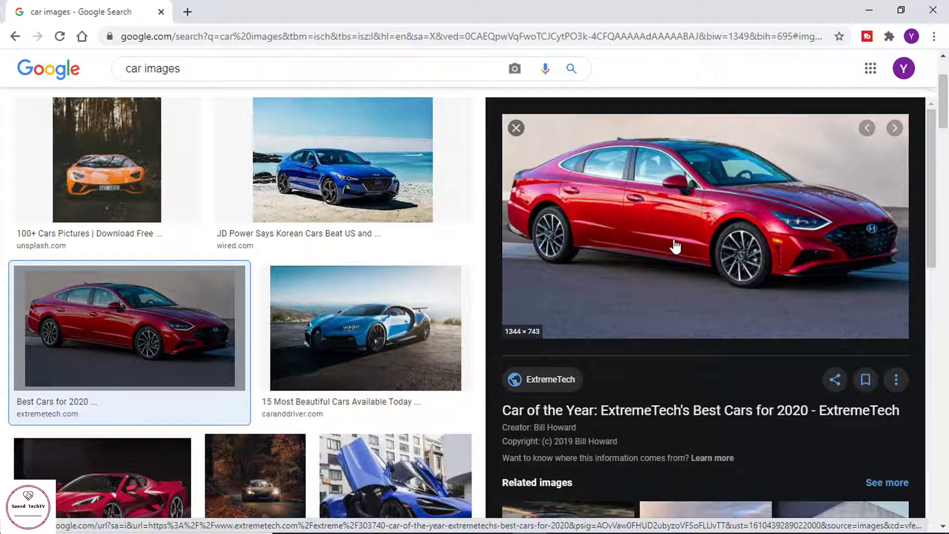
pyautogui.click(516, 128)
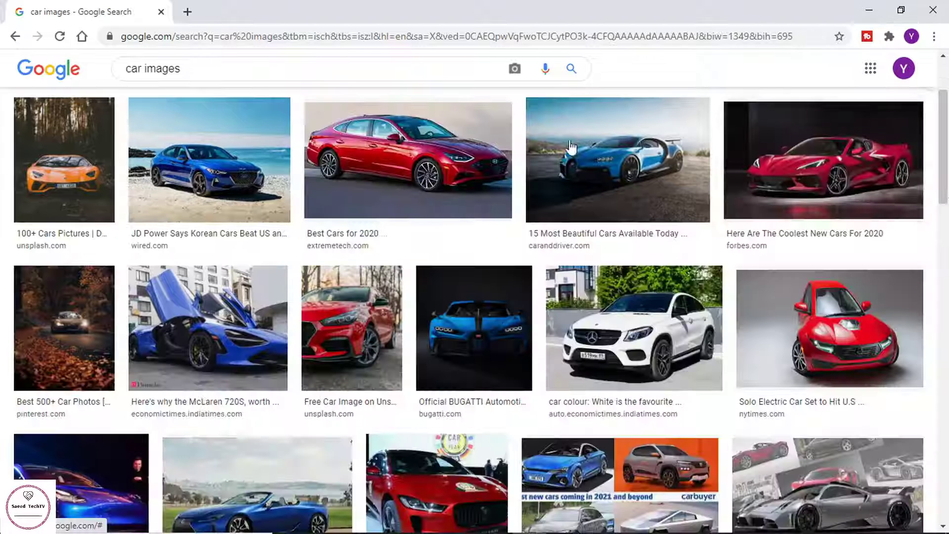
# Review the size filter choices for the car images again and return to the browser's home page.
pyautogui.scroll(3, 607, 122)
pyautogui.click(557, 119)
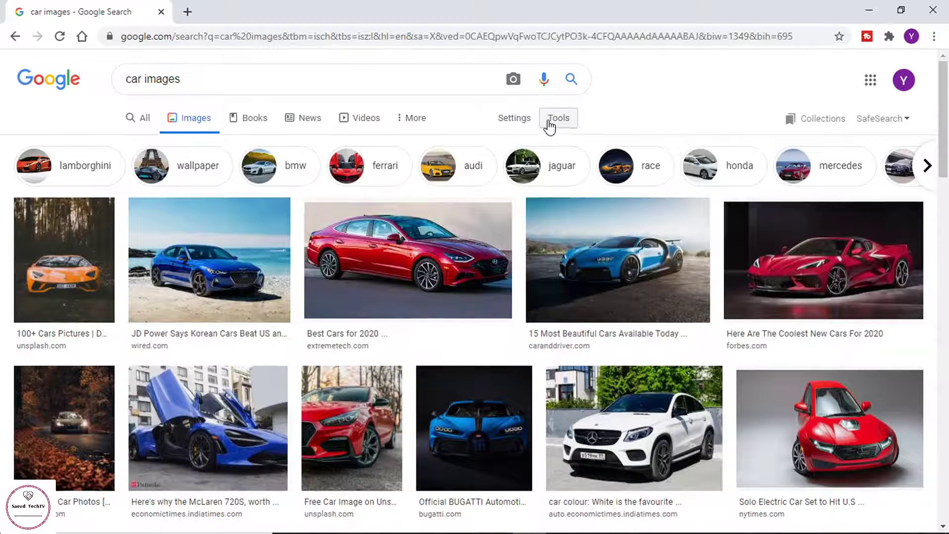
pyautogui.click(557, 119)
pyautogui.click(138, 145)
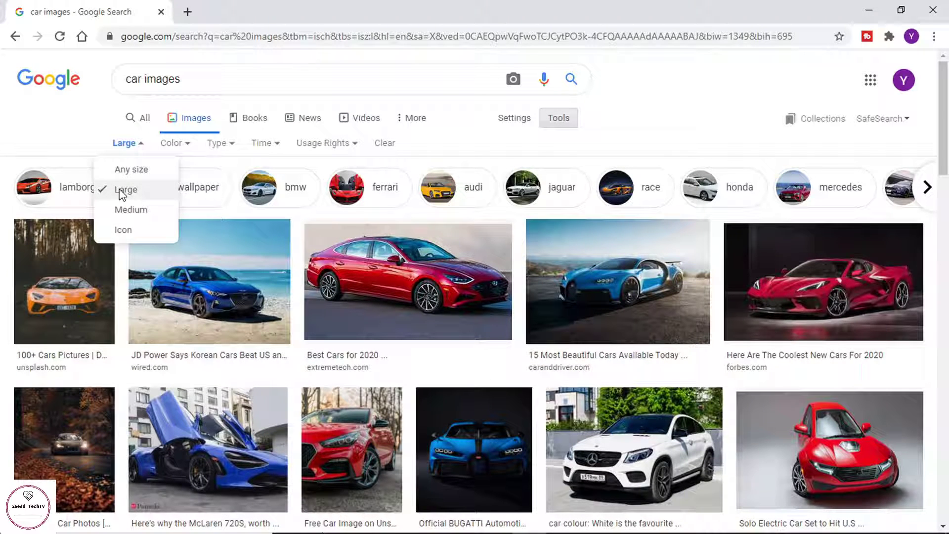
pyautogui.moveTo(945, 108); pyautogui.dragTo(573, 117)
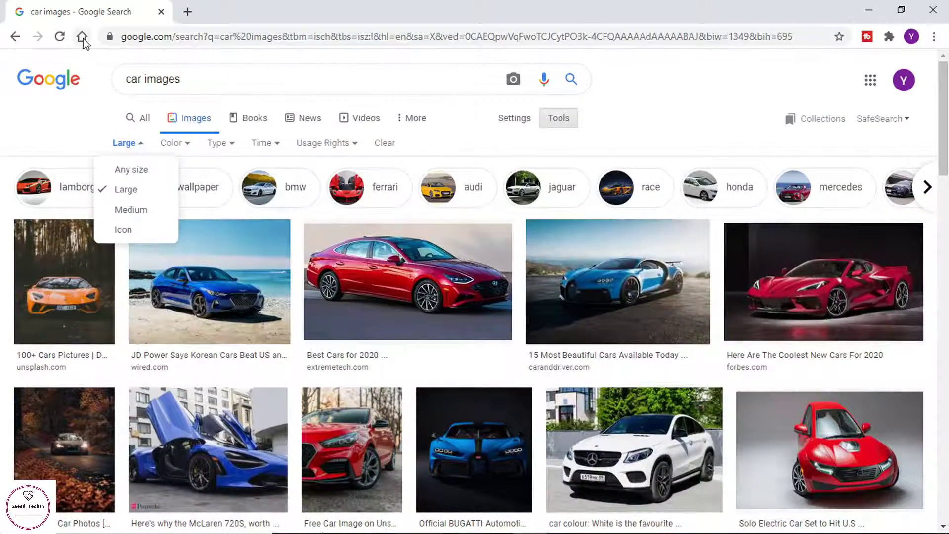
pyautogui.click(82, 37)
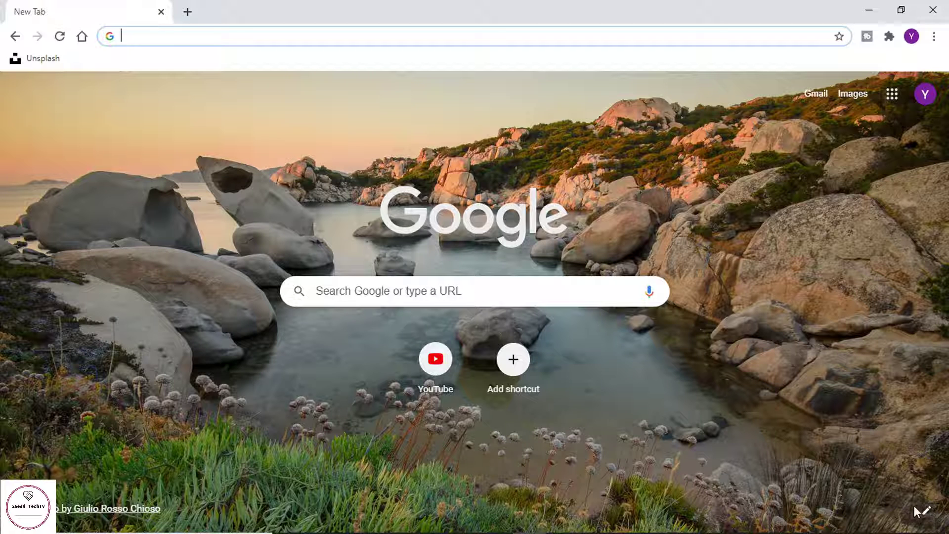
# Browse the new-tab background collections and the Cityscapes images, closing the customization without selecting a picture.
pyautogui.click(924, 512)
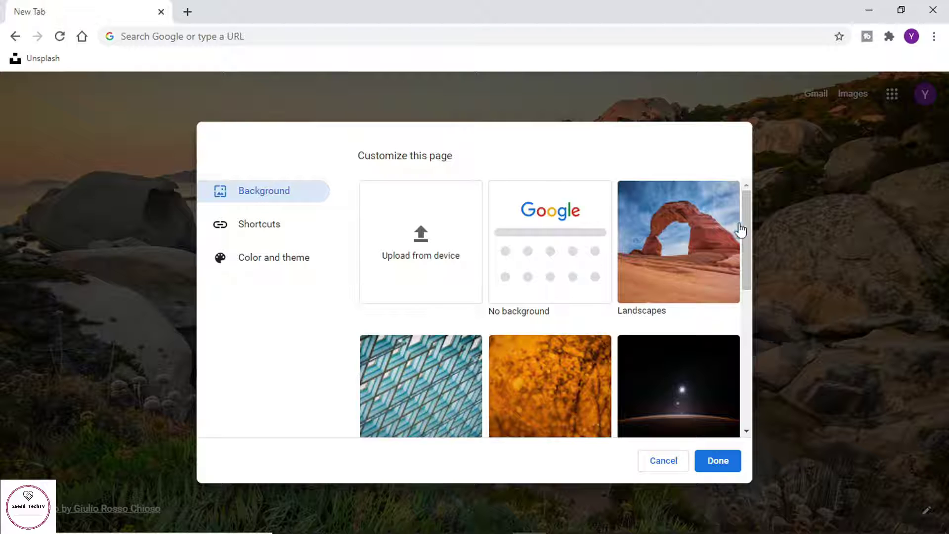
pyautogui.moveTo(748, 197); pyautogui.dragTo(740, 339)
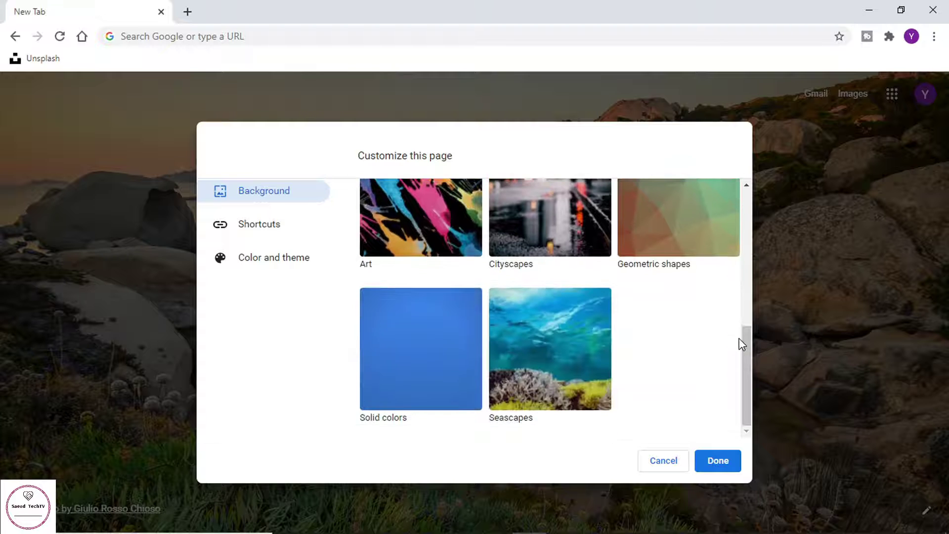
pyautogui.moveTo(740, 382); pyautogui.dragTo(746, 326)
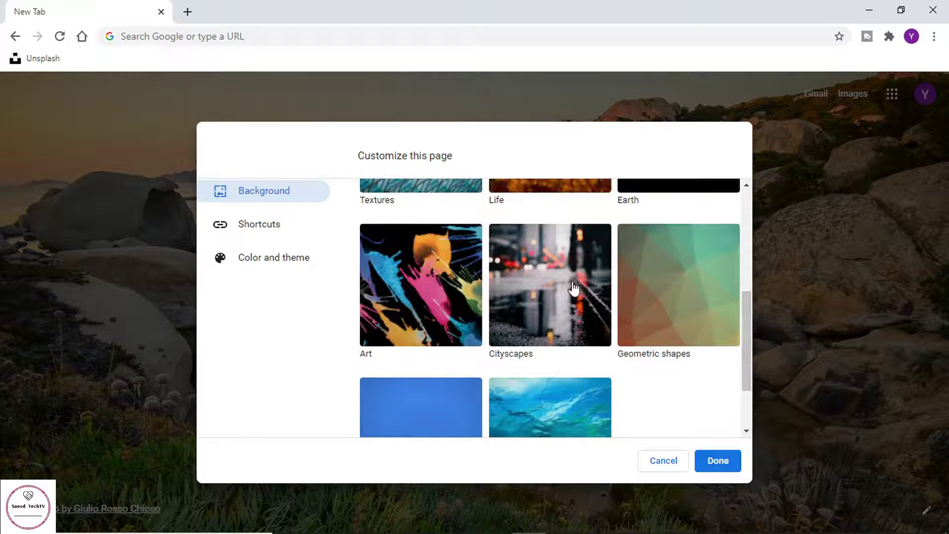
pyautogui.click(572, 284)
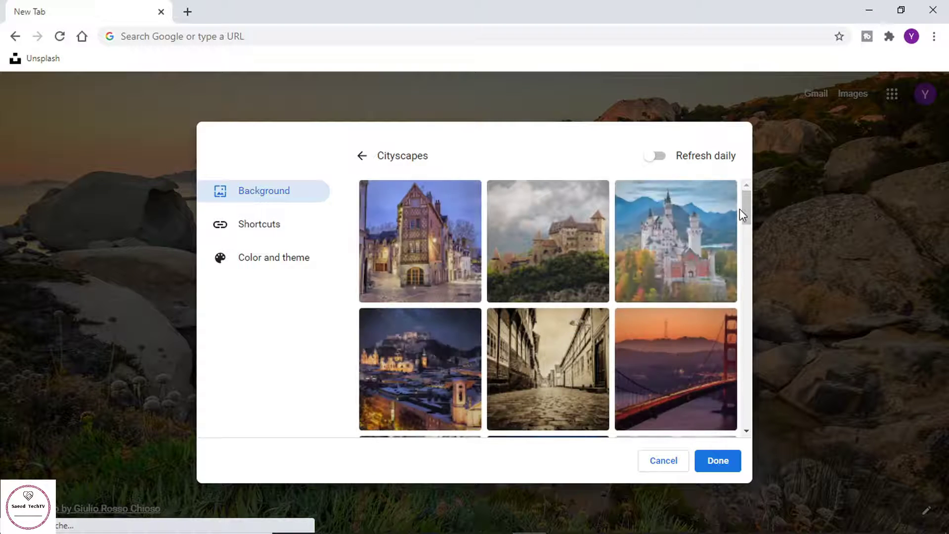
pyautogui.moveTo(749, 207); pyautogui.dragTo(750, 388)
pyautogui.click(714, 461)
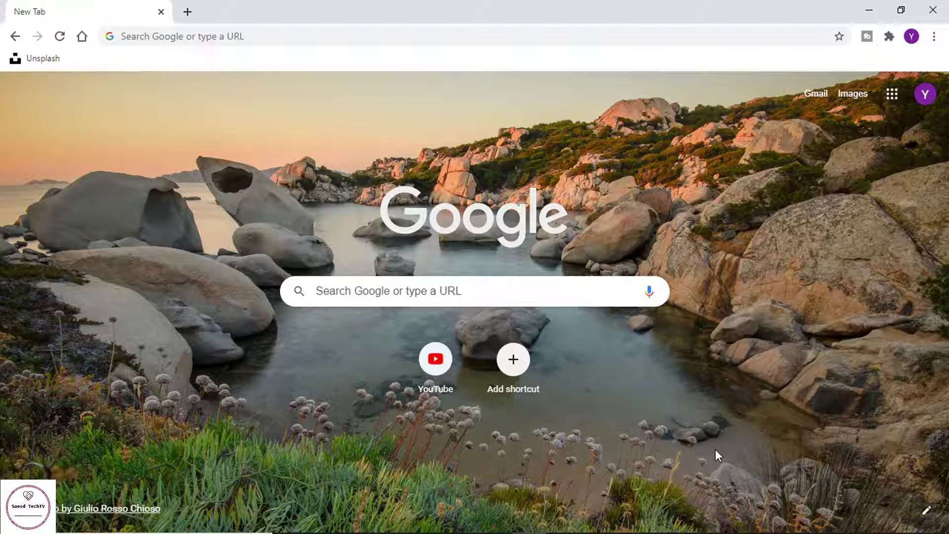
# Set the new-tab background to the Cityscapes picture of blue skyscrapers seen from below.
pyautogui.click(924, 510)
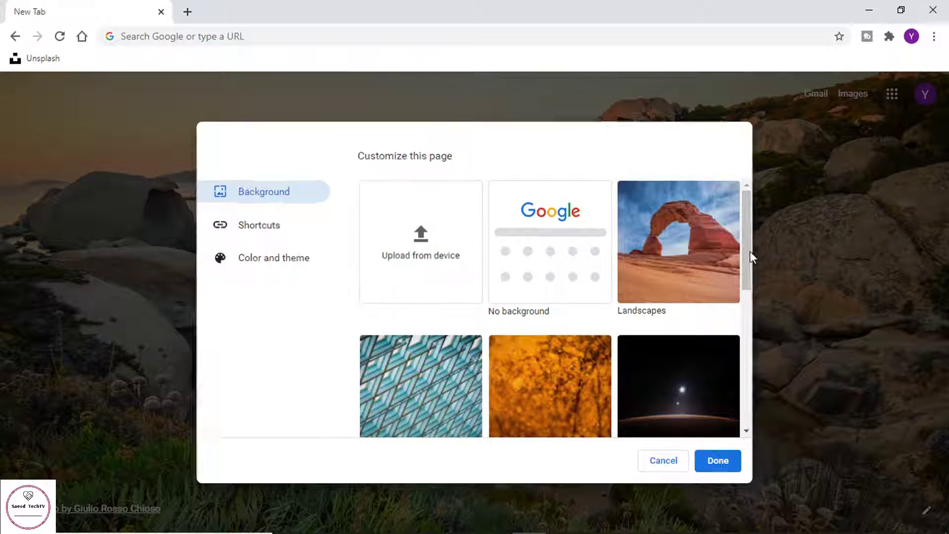
pyautogui.moveTo(744, 267); pyautogui.dragTo(756, 366)
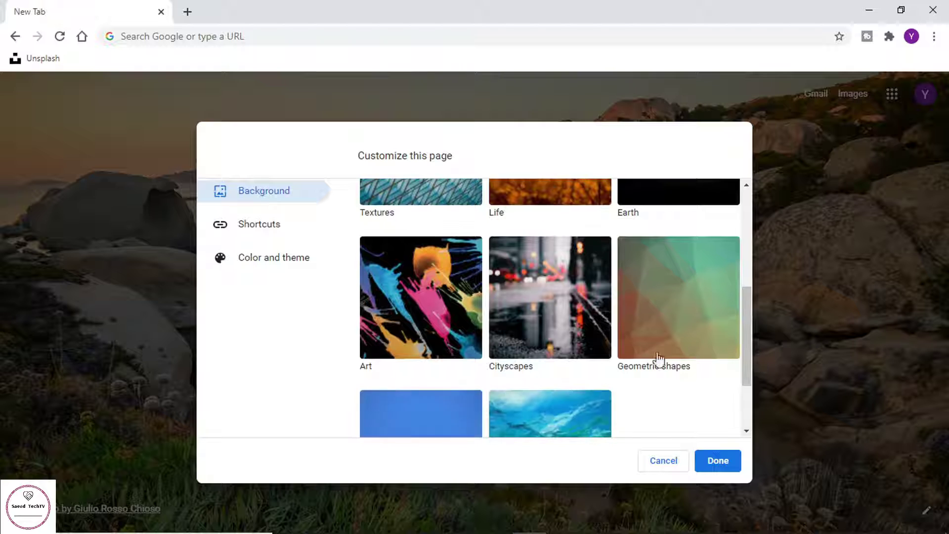
pyautogui.click(521, 311)
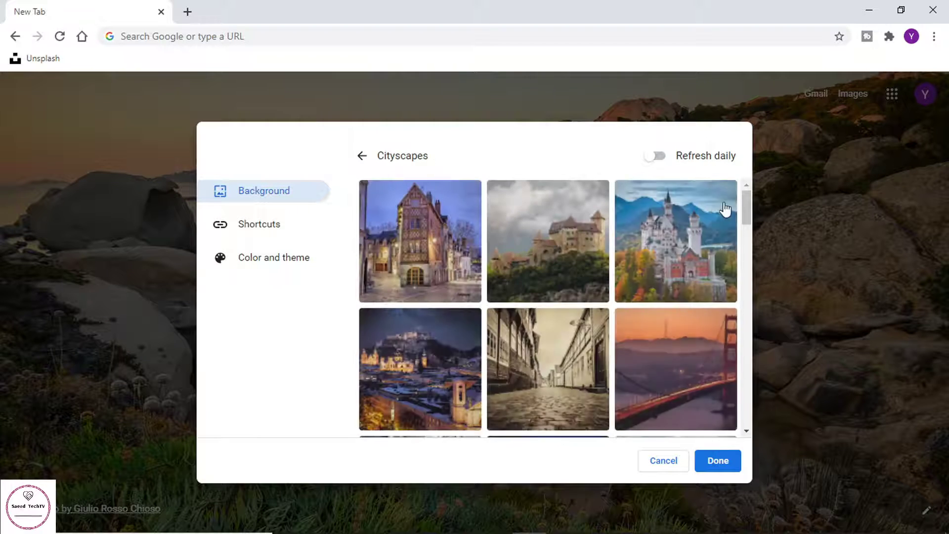
pyautogui.moveTo(749, 201); pyautogui.dragTo(757, 299)
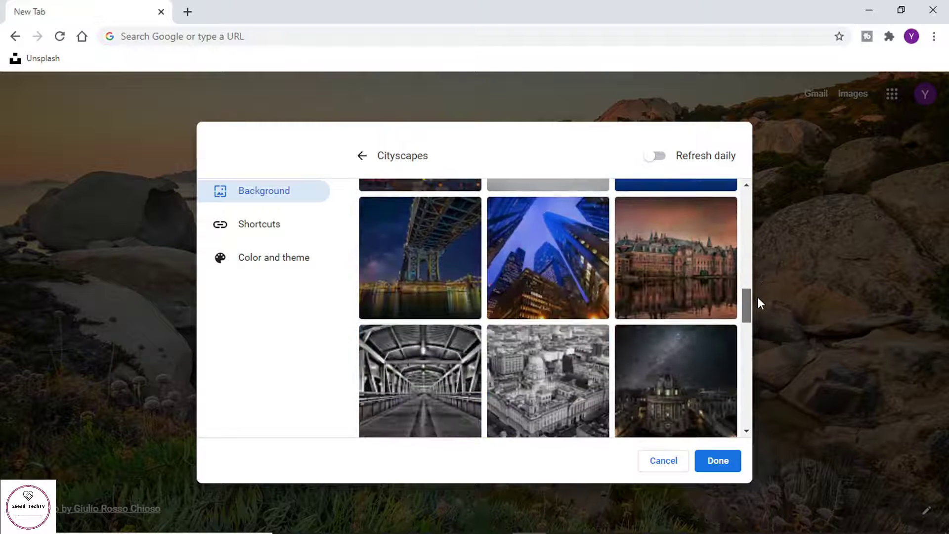
pyautogui.click(559, 261)
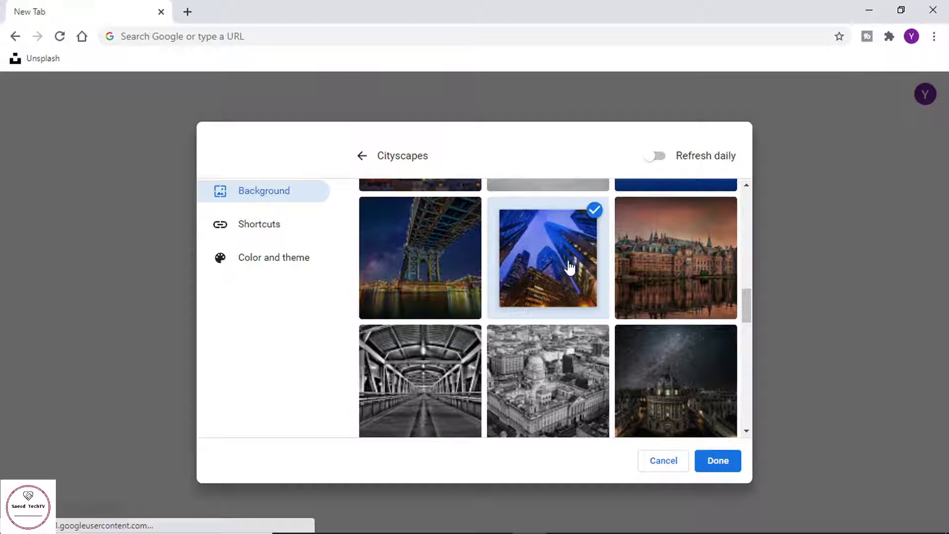
pyautogui.click(716, 460)
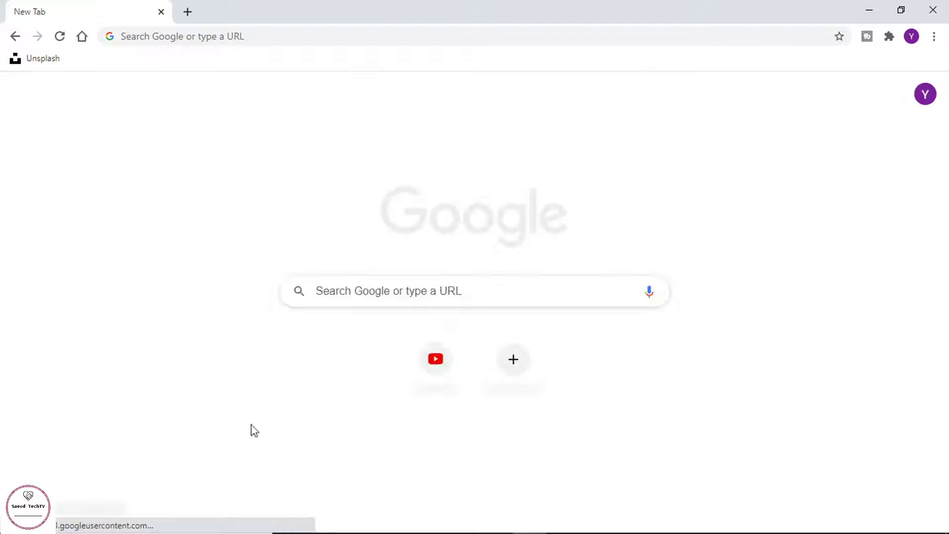
# Reload the page, check the new background in a second tab, and close that tab.
pyautogui.click(59, 36)
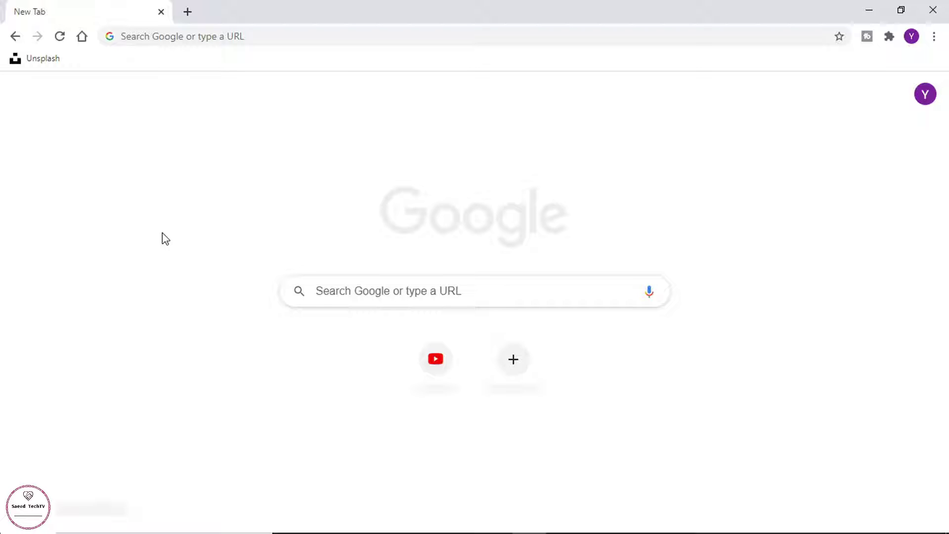
pyautogui.click(186, 12)
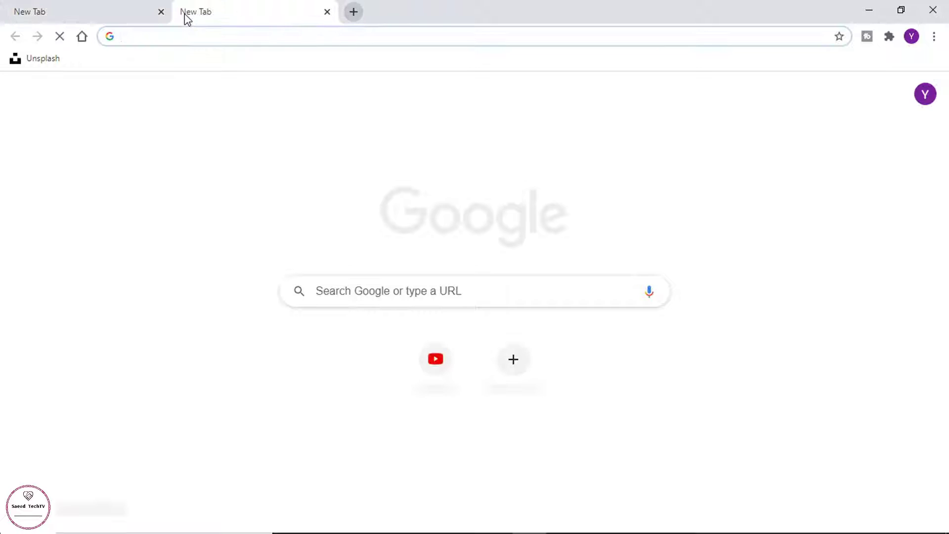
pyautogui.click(327, 12)
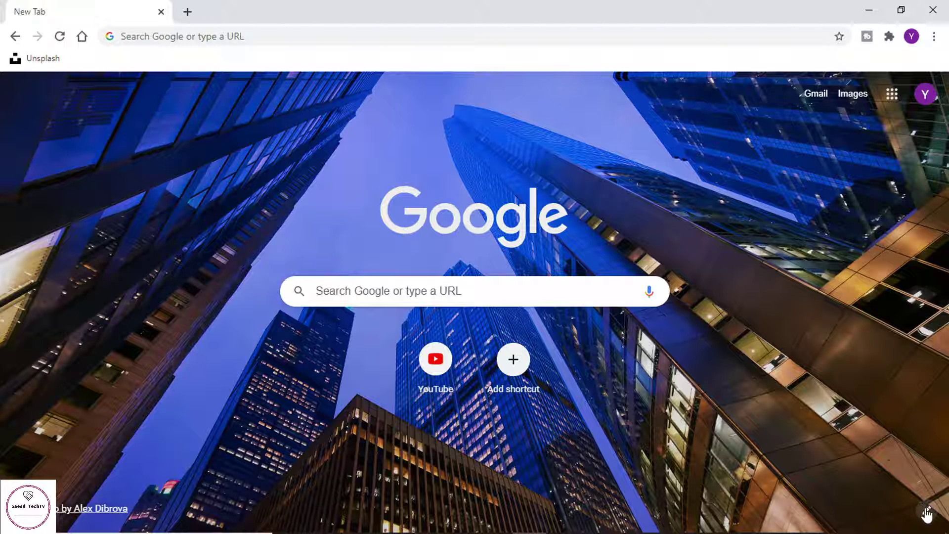
# Try the black, yellow, light blue, pink, dark red and dark green color themes and reselect the default white-and-grey theme.
pyautogui.click(926, 514)
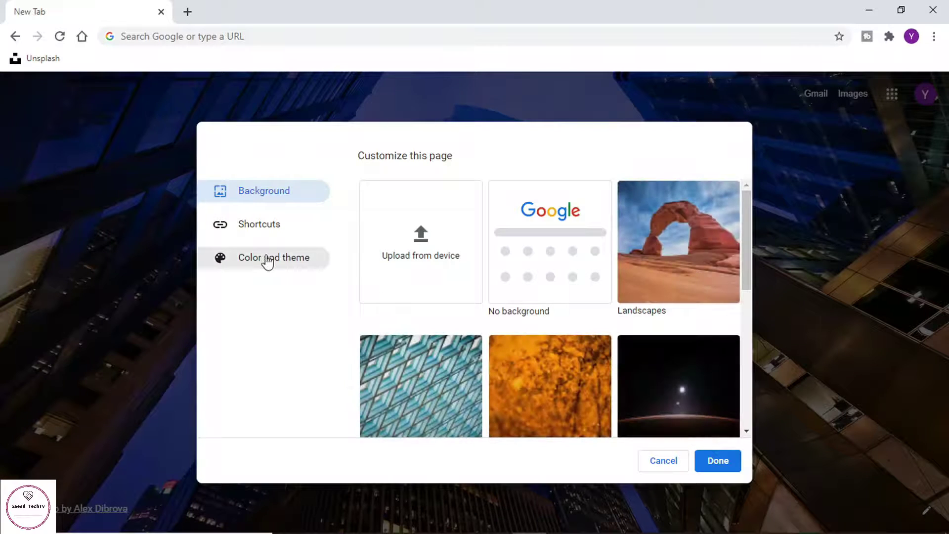
pyautogui.click(259, 262)
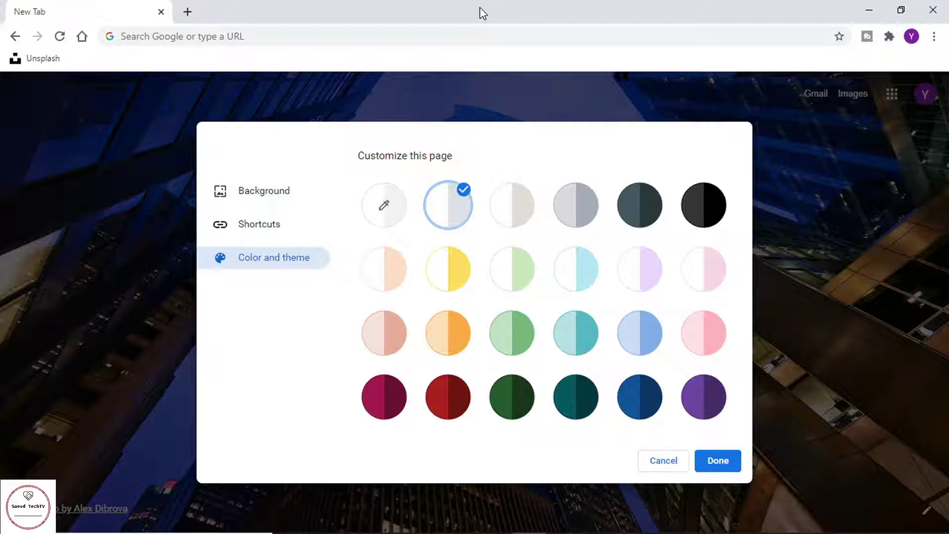
pyautogui.click(704, 204)
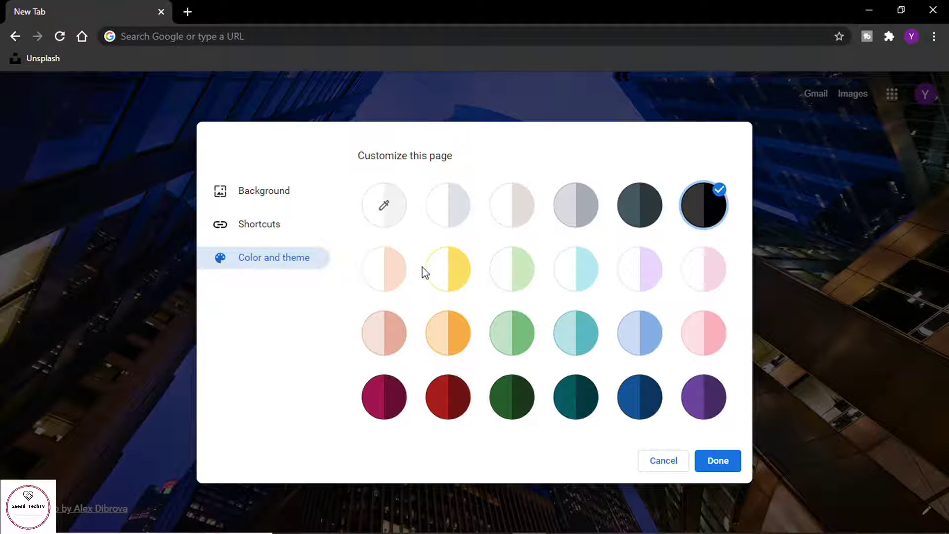
pyautogui.click(458, 275)
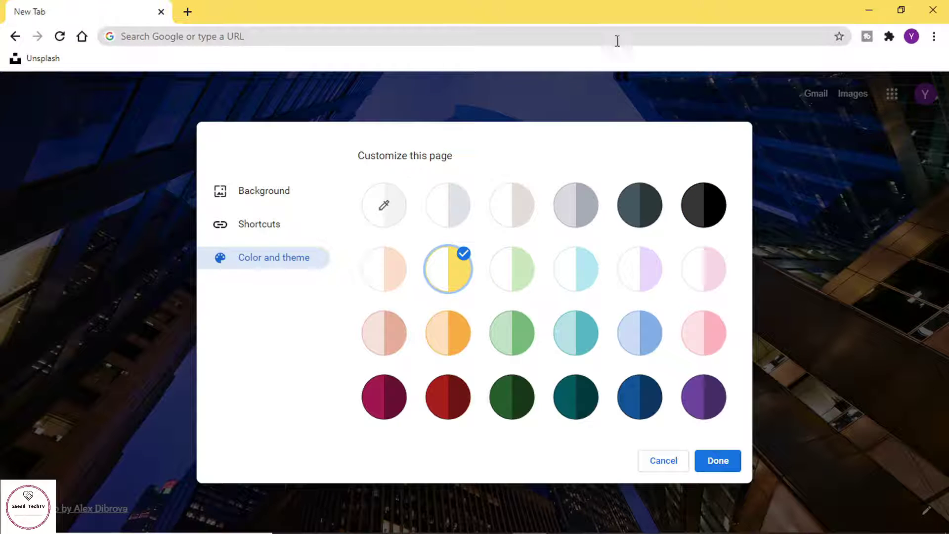
pyautogui.click(649, 335)
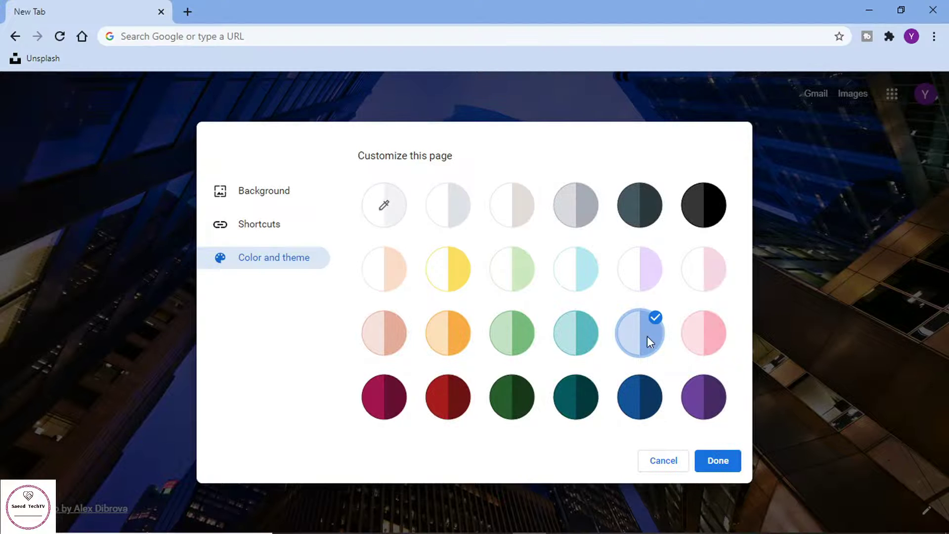
pyautogui.click(709, 335)
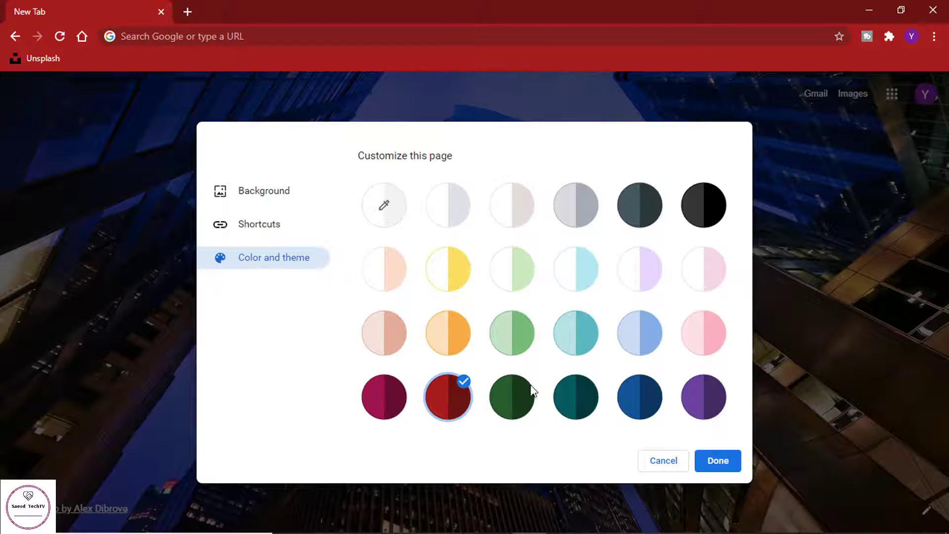
pyautogui.click(522, 393)
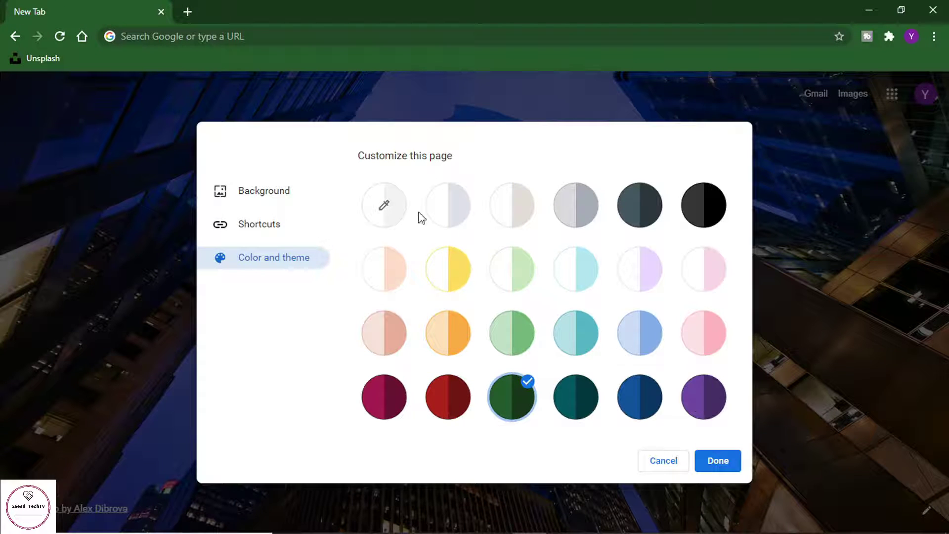
pyautogui.click(448, 203)
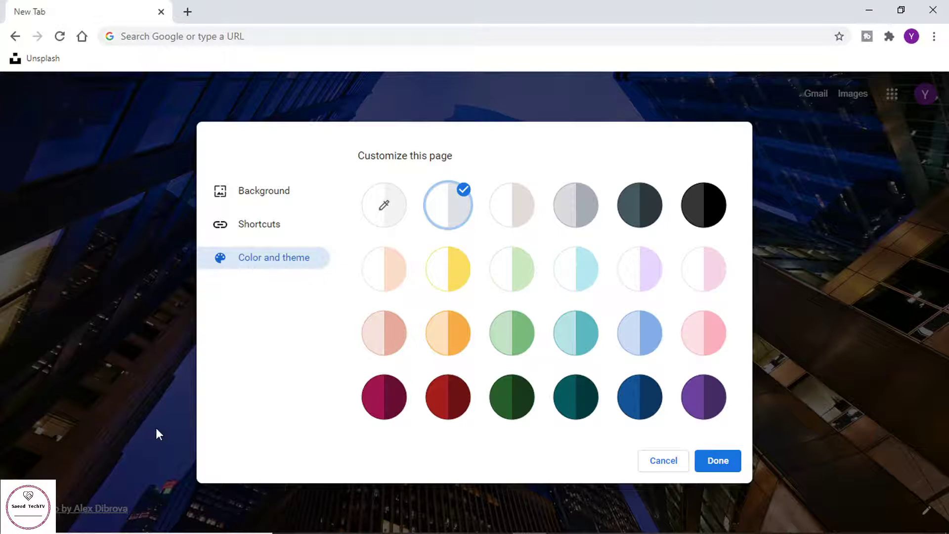
# Pick a custom strong blue as the browser's theme color and apply it.
pyautogui.click(380, 203)
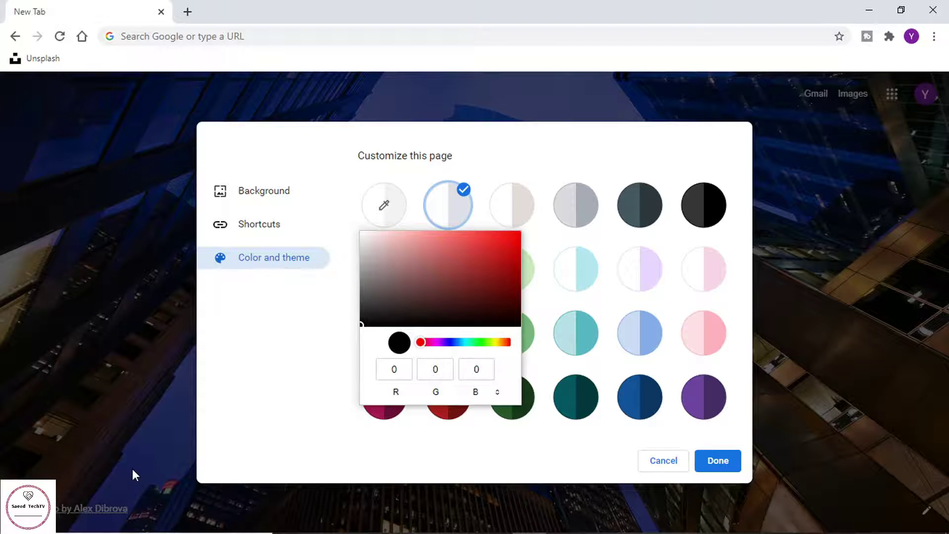
pyautogui.moveTo(381, 328); pyautogui.dragTo(409, 262)
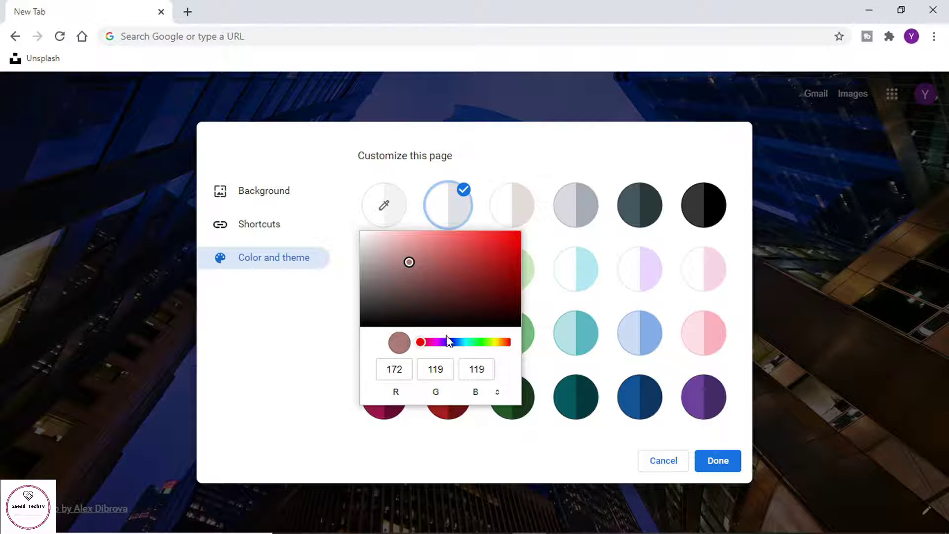
pyautogui.moveTo(447, 341); pyautogui.dragTo(451, 341)
pyautogui.click(490, 246)
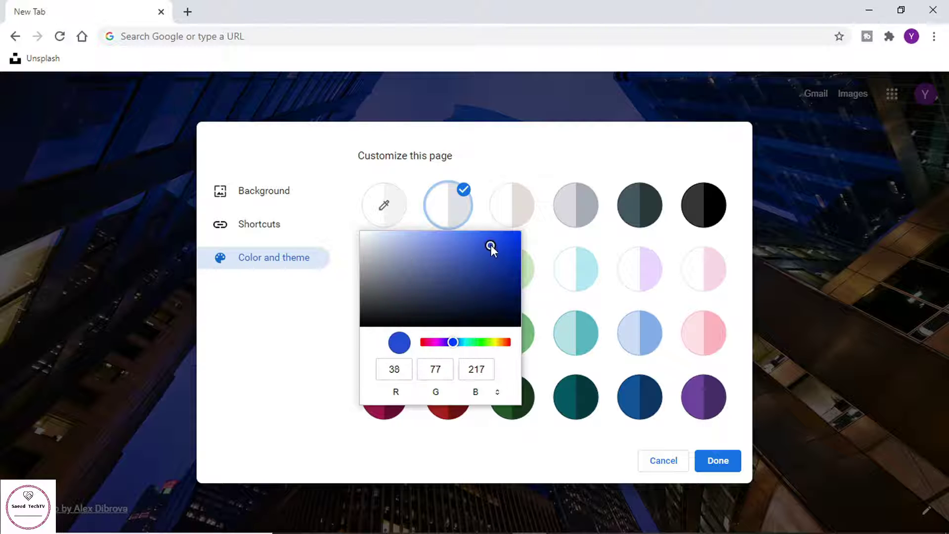
pyautogui.moveTo(491, 245); pyautogui.dragTo(501, 241)
pyautogui.click(710, 459)
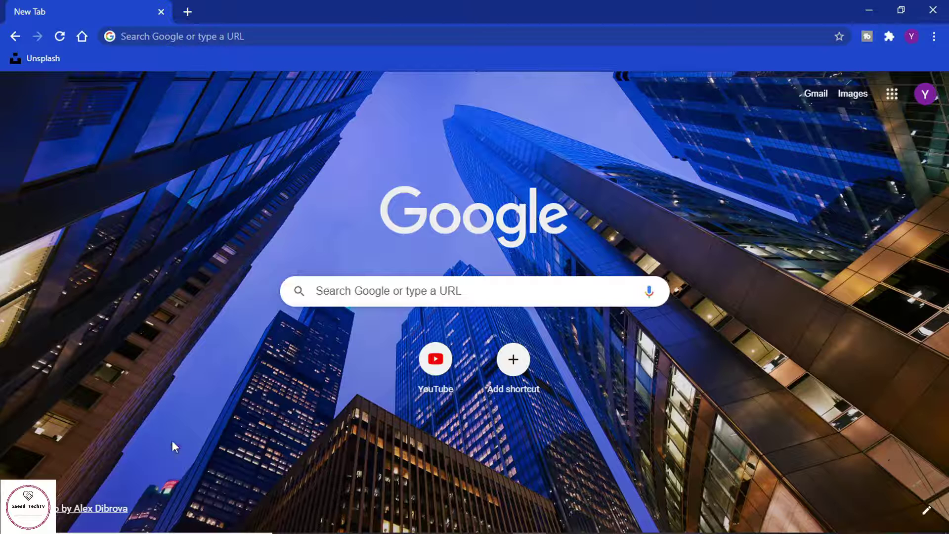
# Restore the default white-and-grey color theme for the browser and apply it.
pyautogui.click(927, 505)
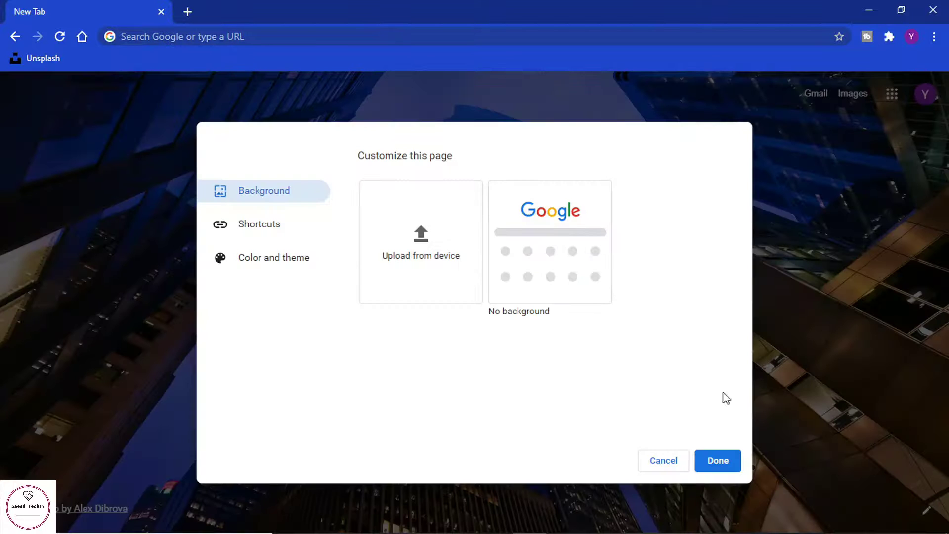
pyautogui.click(291, 267)
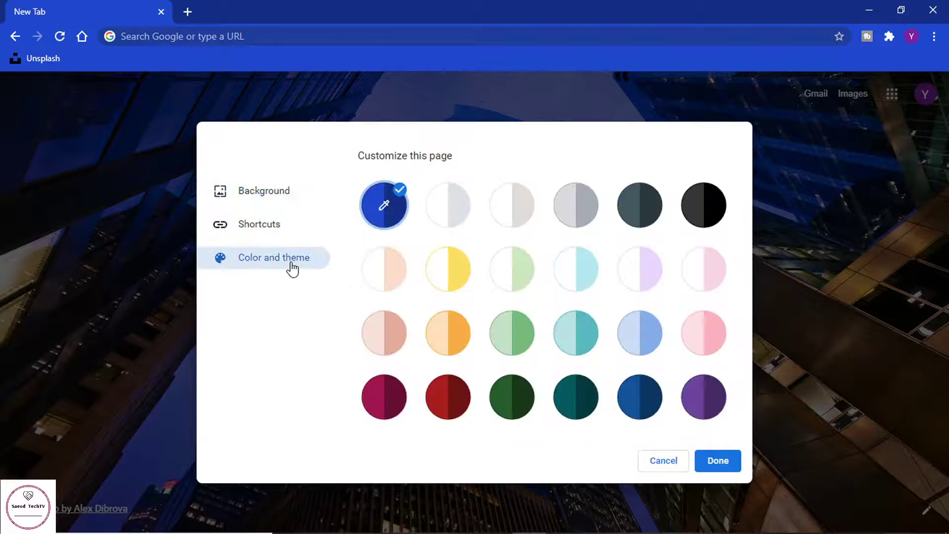
pyautogui.click(439, 208)
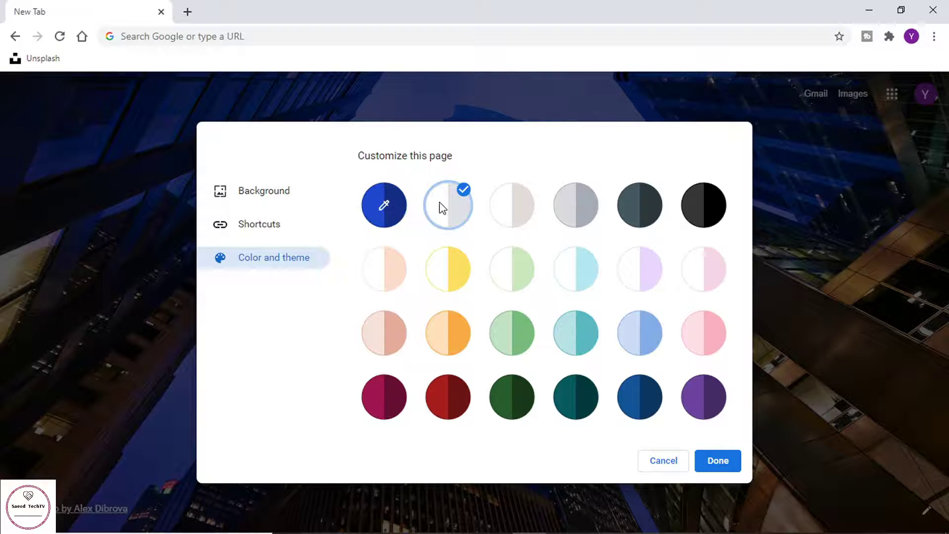
pyautogui.click(719, 464)
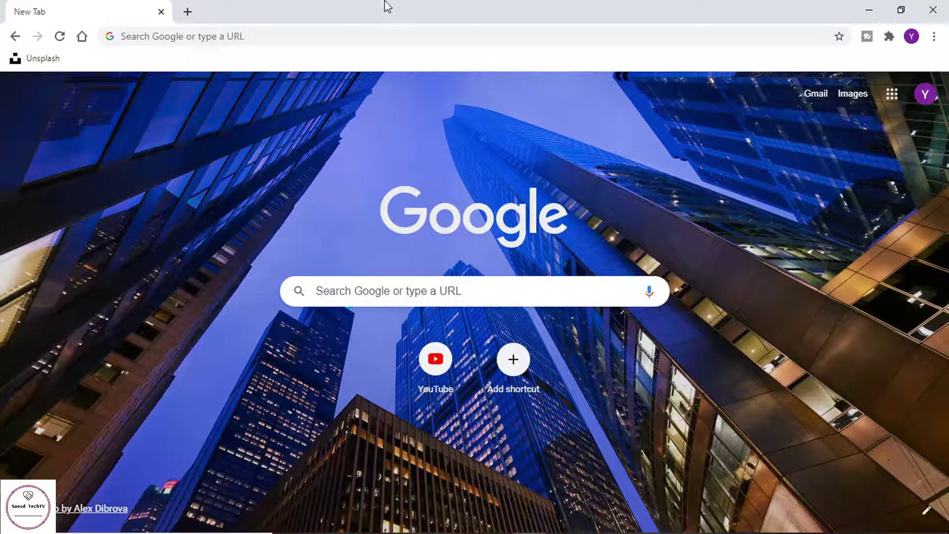